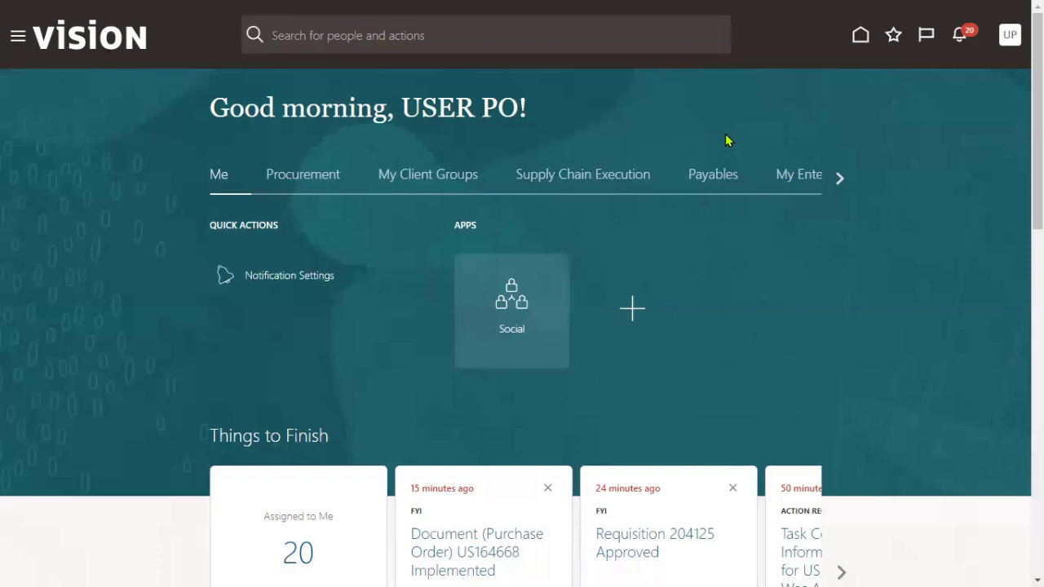
Open order management in Procurement's Purchase Orders area and search for the purchase order by its copied order number.
click(287, 179)
click(766, 308)
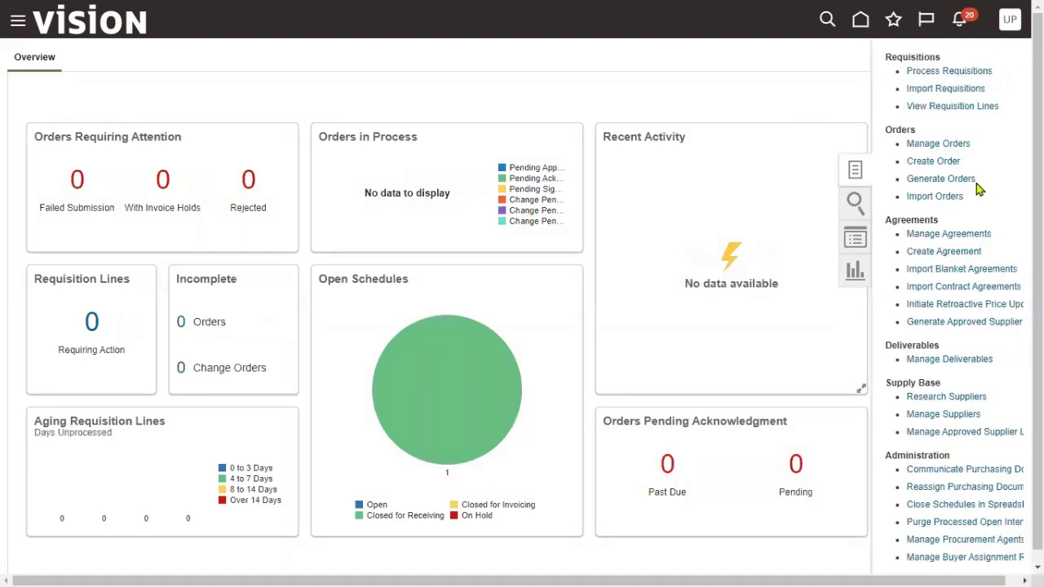
click(938, 143)
click(745, 238)
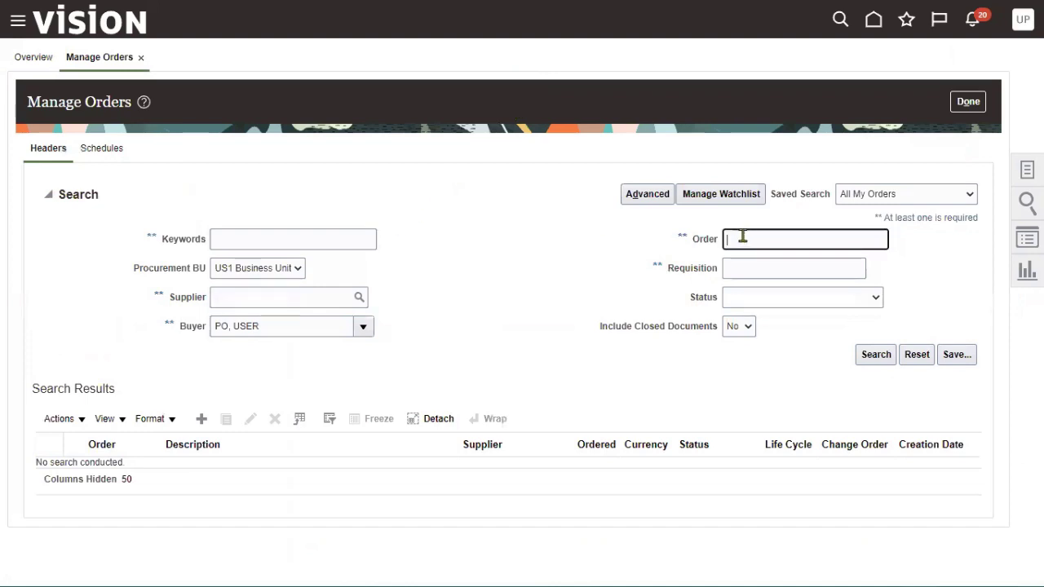
right_click(746, 239)
click(775, 359)
click(873, 356)
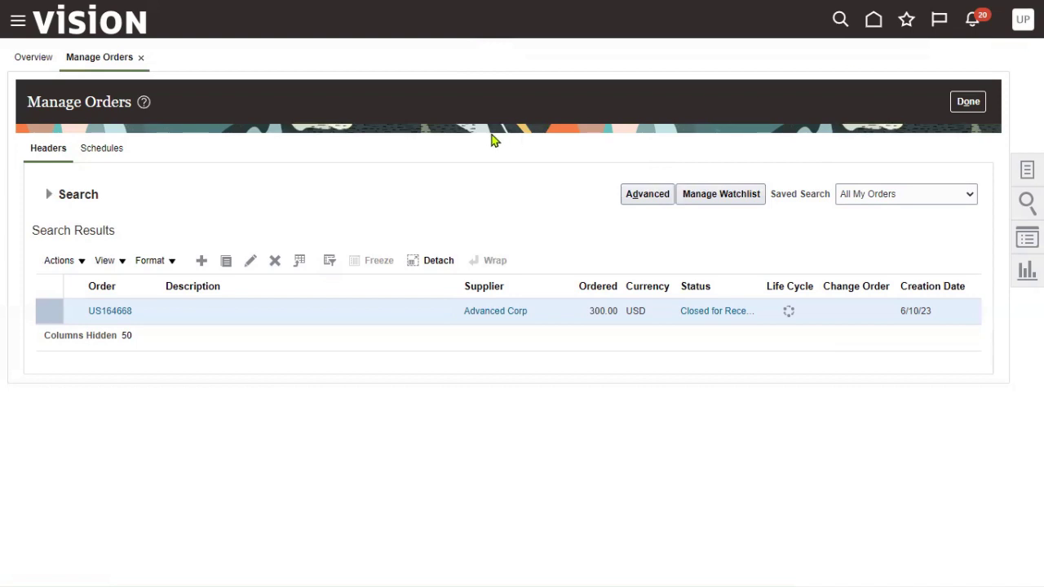
Go to the Payables Invoices work area and start creating a new invoice.
click(16, 30)
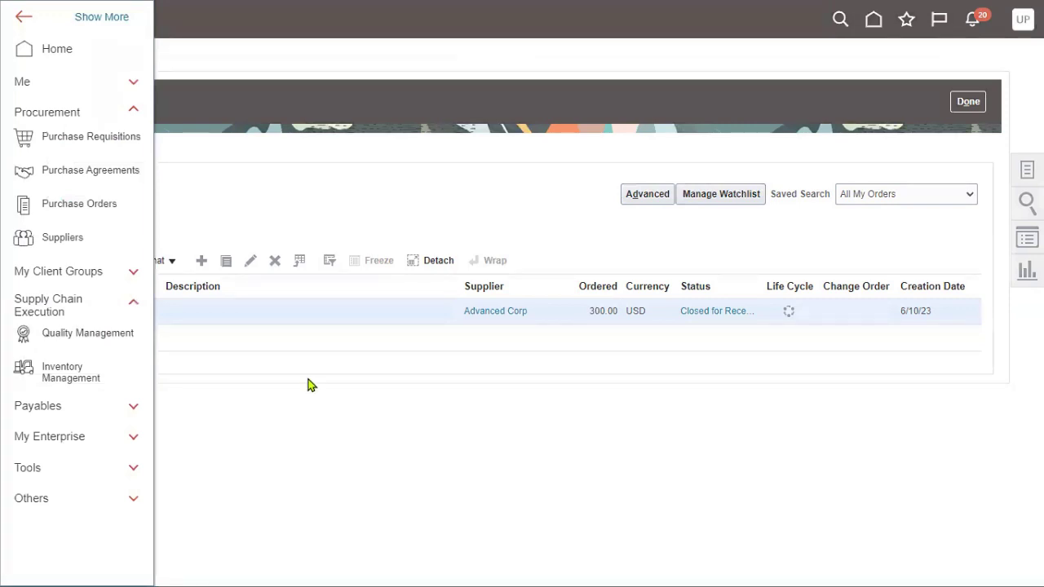
click(98, 408)
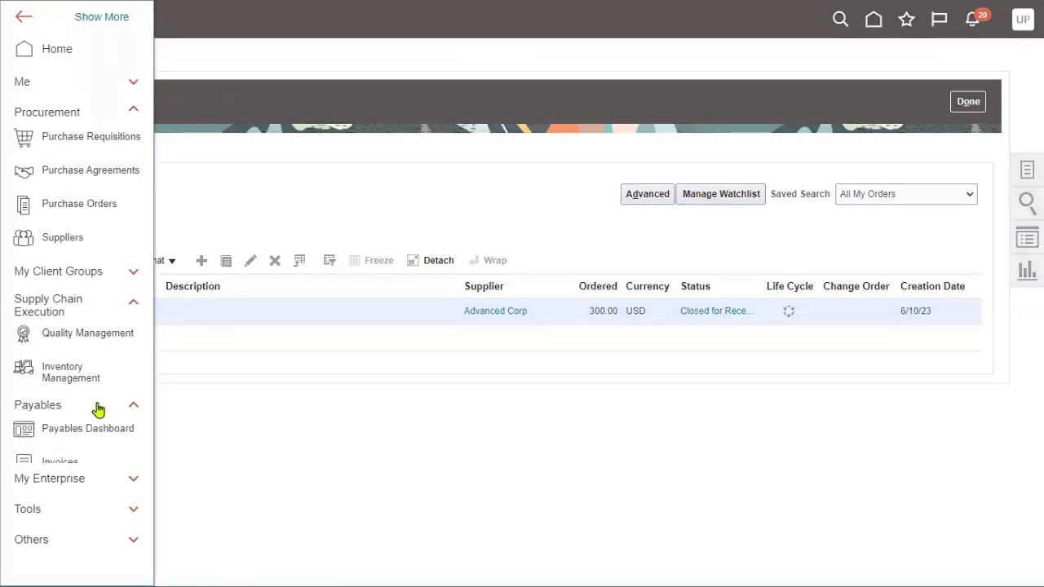
scroll(163, 469, down, 1)
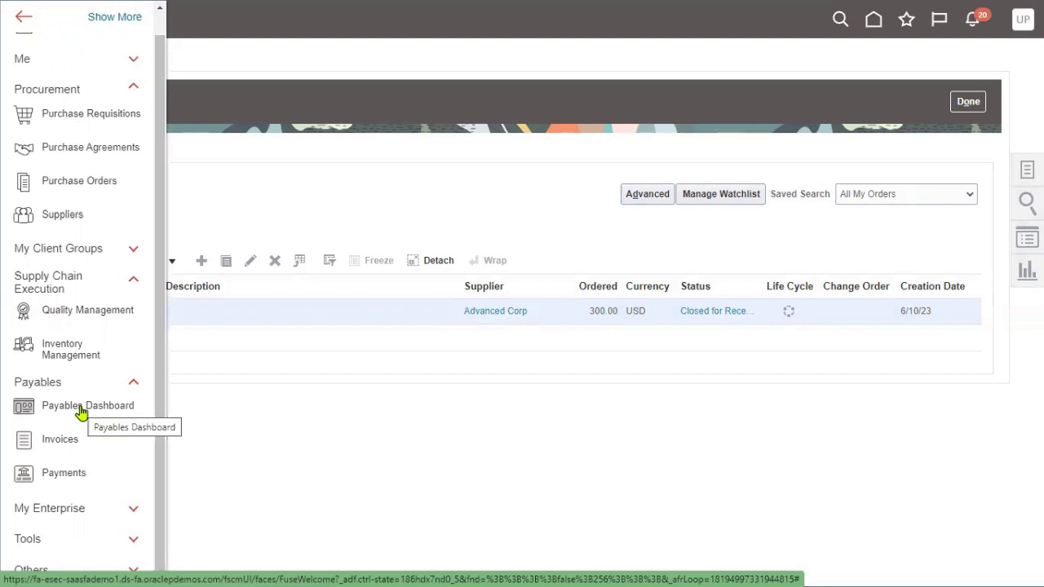
click(66, 448)
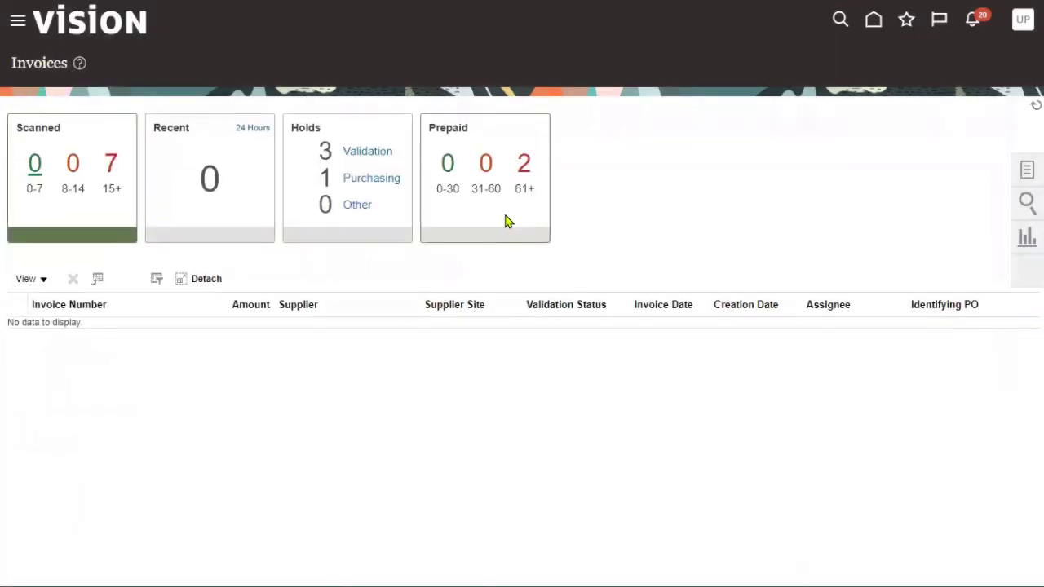
click(1021, 173)
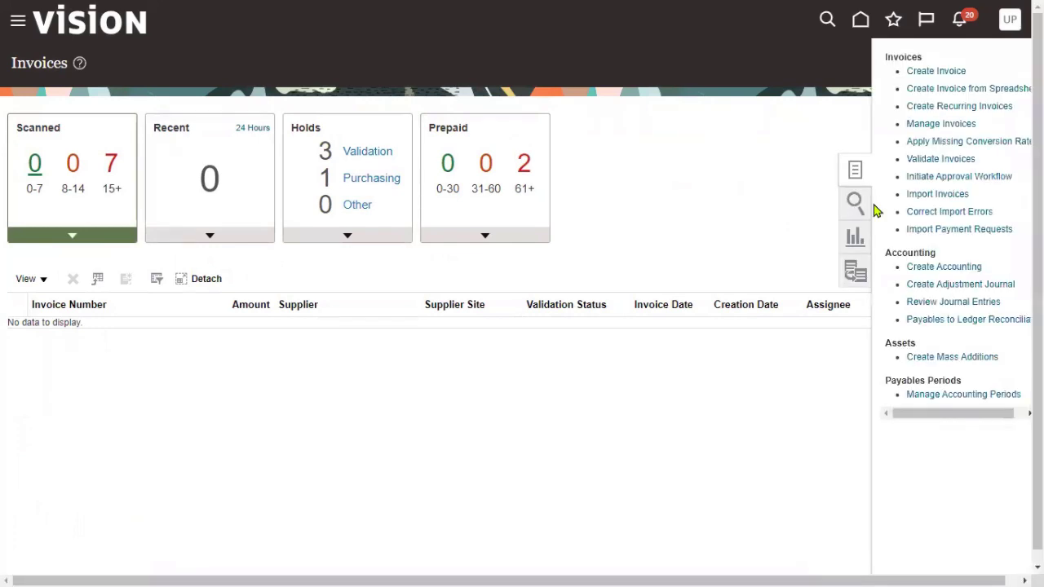
click(916, 85)
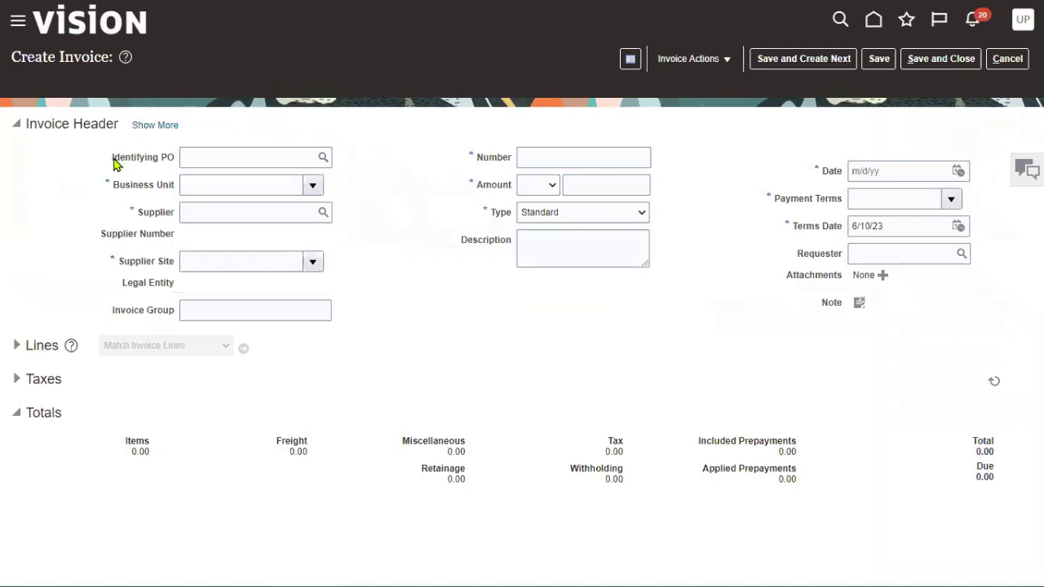
Paste the copied purchase order number as the new invoice's Identifying PO and let the supplier details fill in.
drag(113, 160, 173, 161)
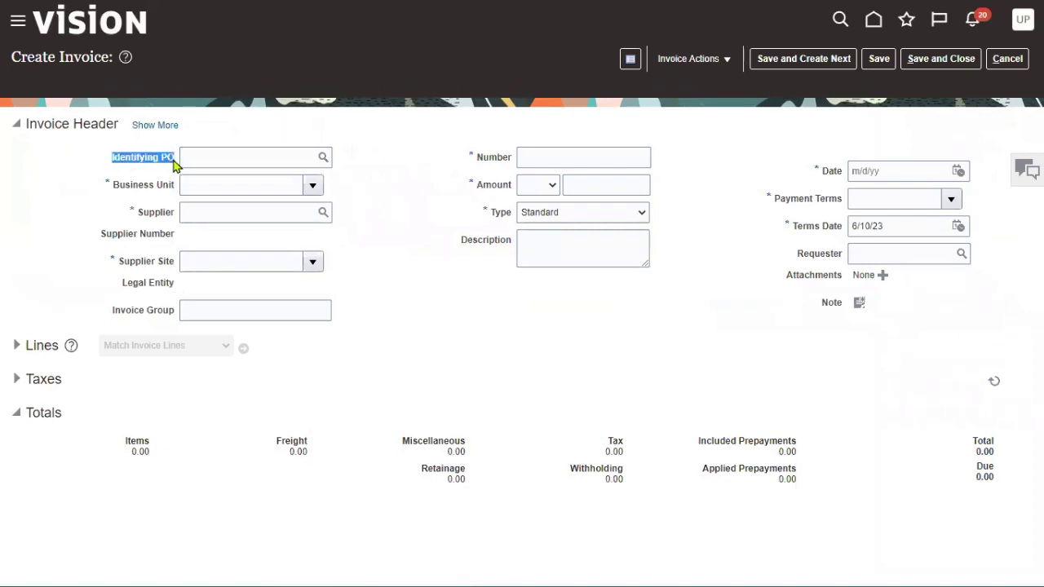
click(229, 156)
right_click(232, 162)
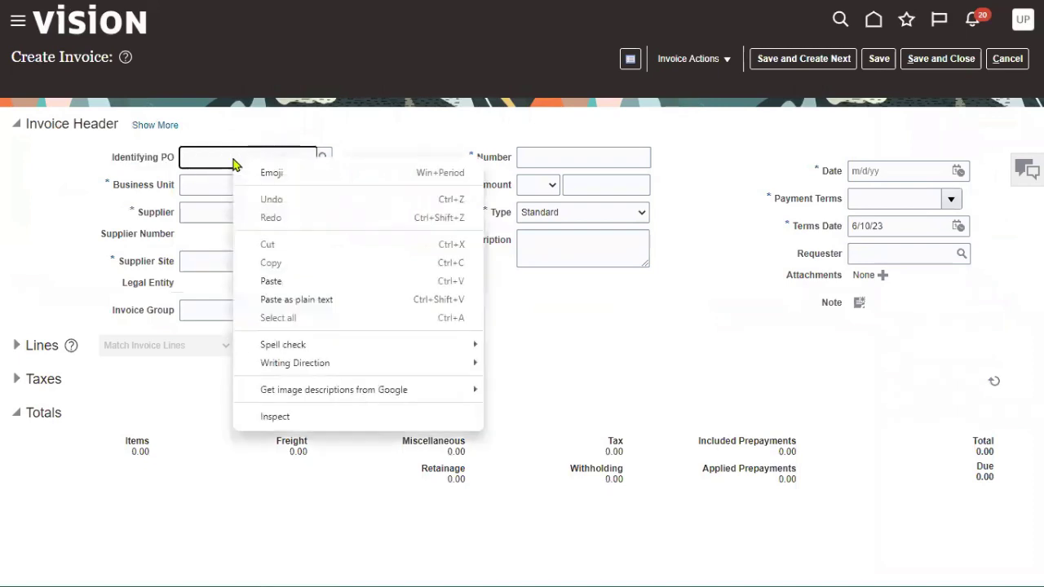
click(269, 282)
click(381, 176)
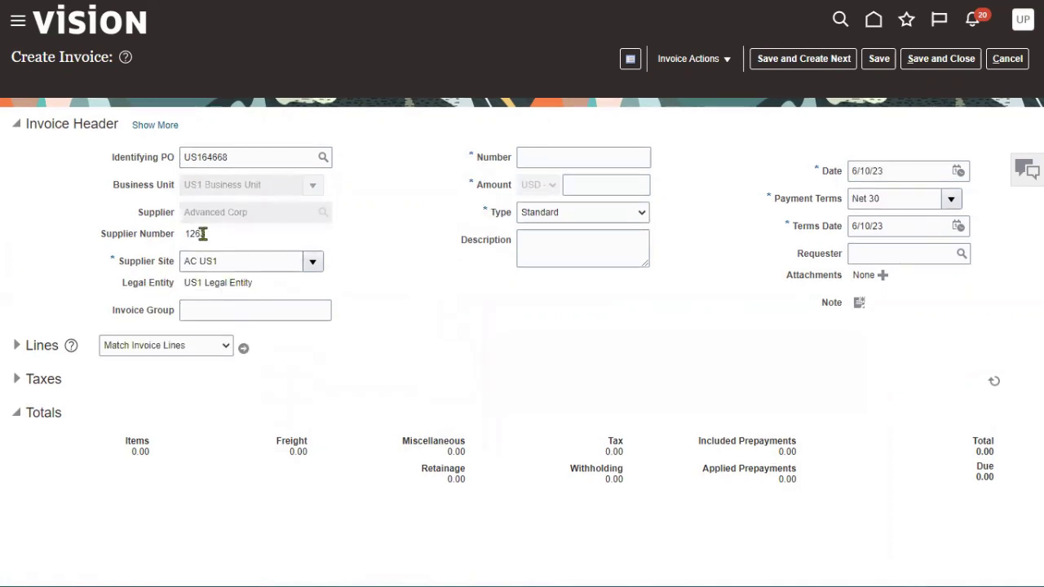
Set the invoice number to Q2 and the invoice amount to 320.
click(552, 156)
text(Q2)
key(Tab)
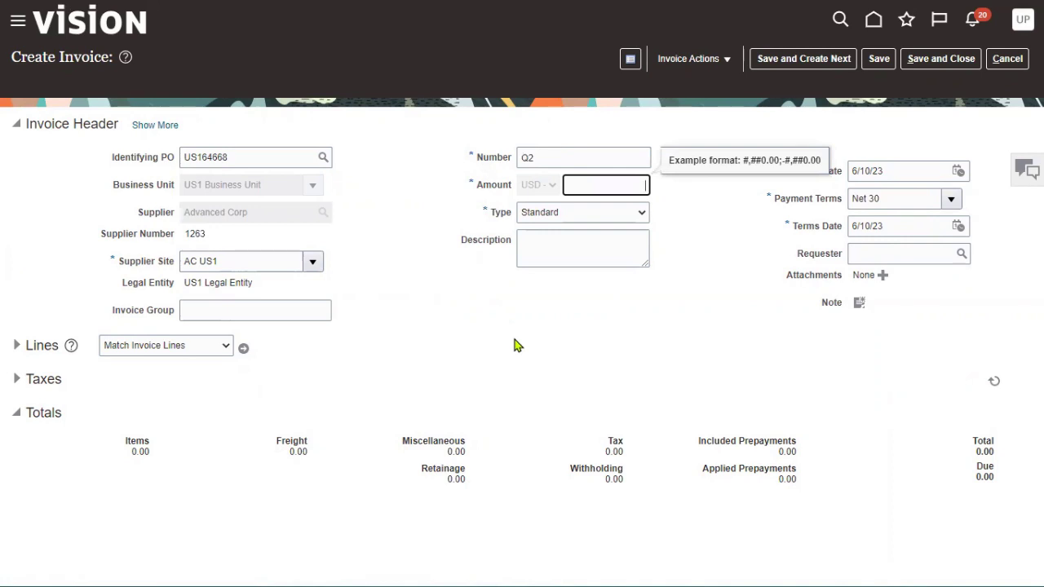
text(320)
click(467, 281)
Match the invoice to the purchase order's Green Server 1000 line with quantity 6 and amount 300.00, accepting the self-billing warning.
click(243, 349)
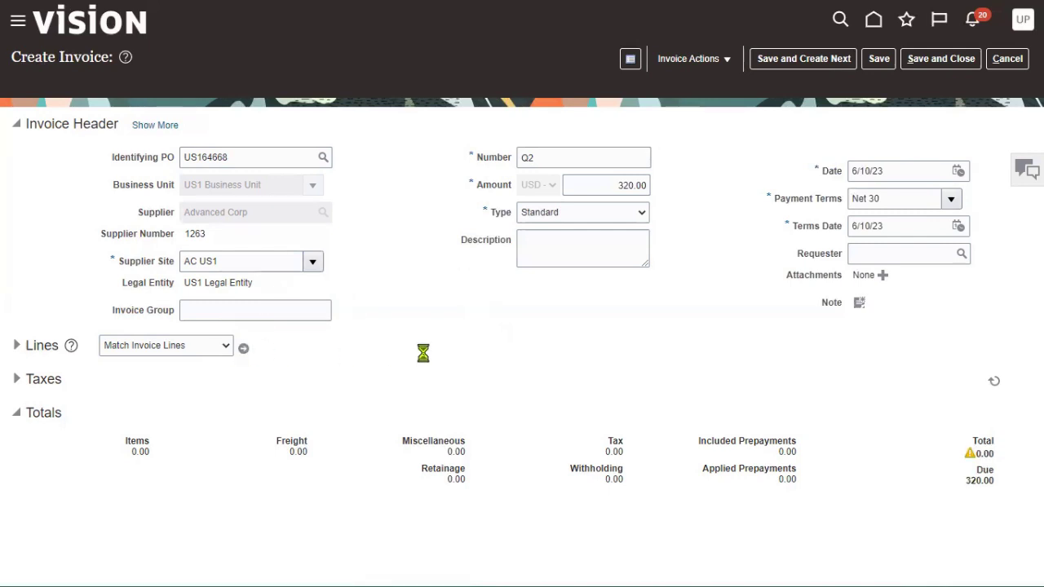
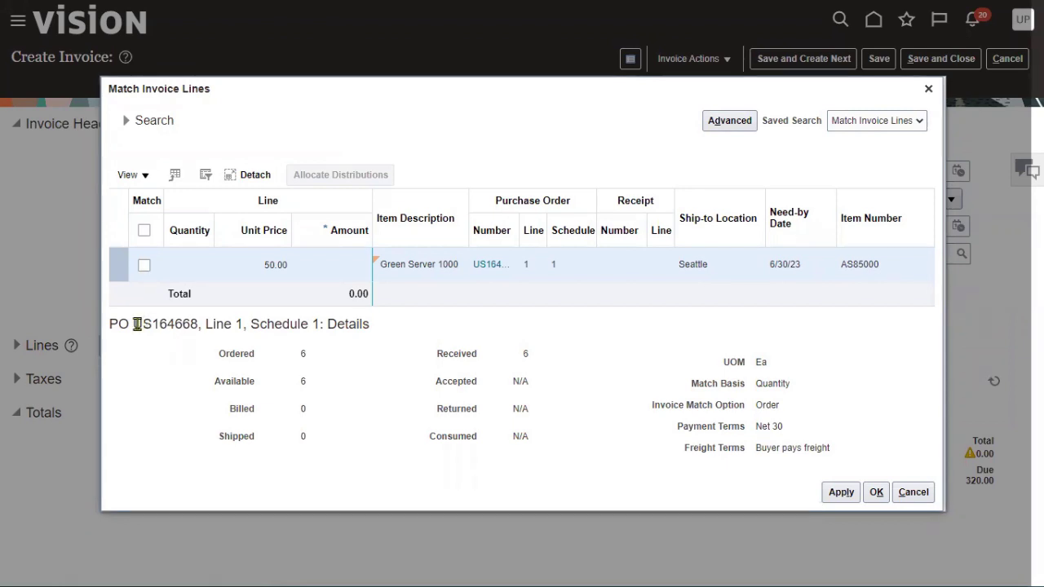
drag(132, 324, 248, 324)
drag(320, 325, 314, 325)
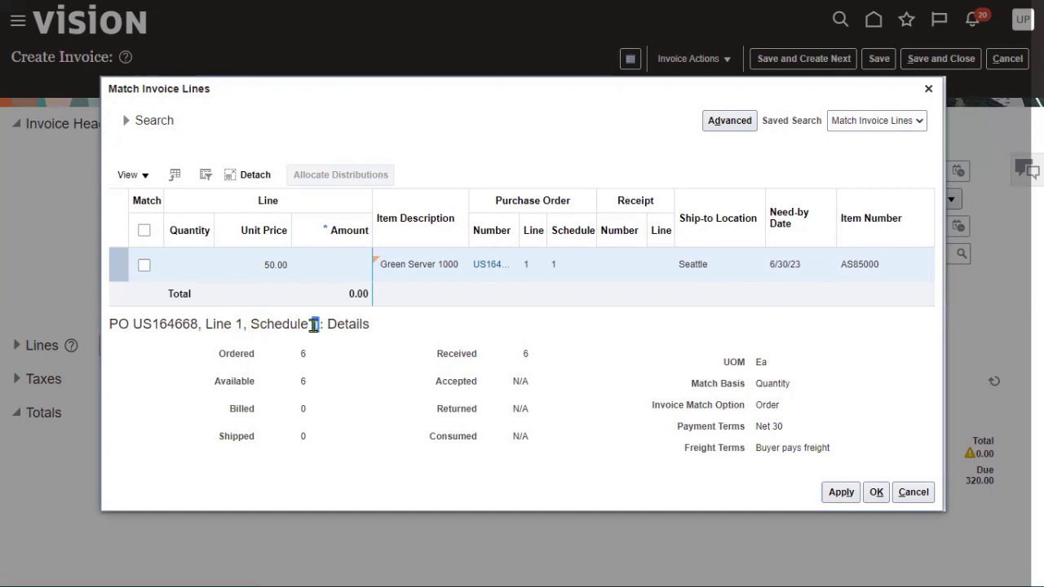
drag(286, 359, 482, 429)
click(481, 429)
click(144, 231)
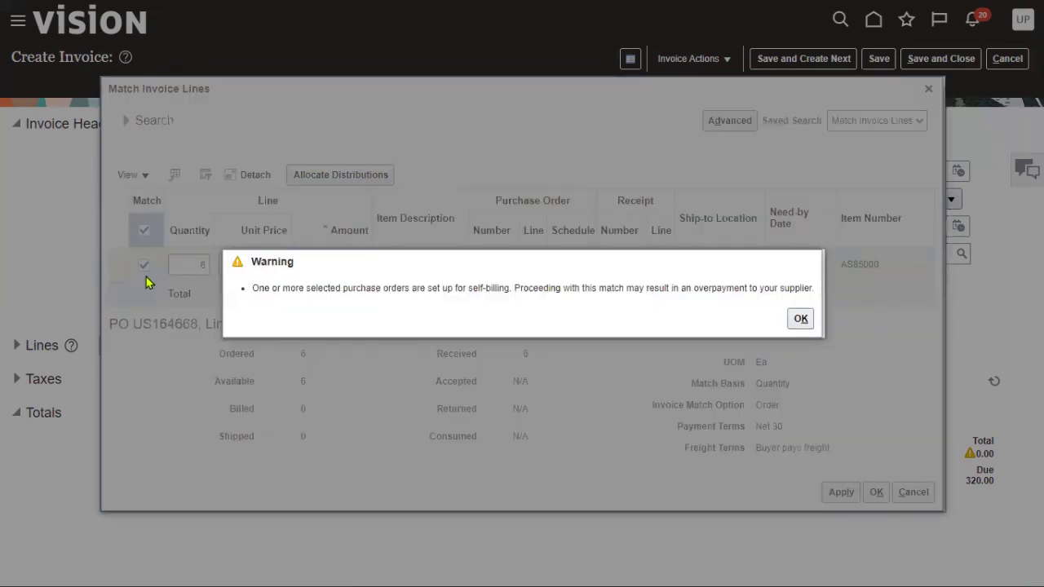
click(801, 319)
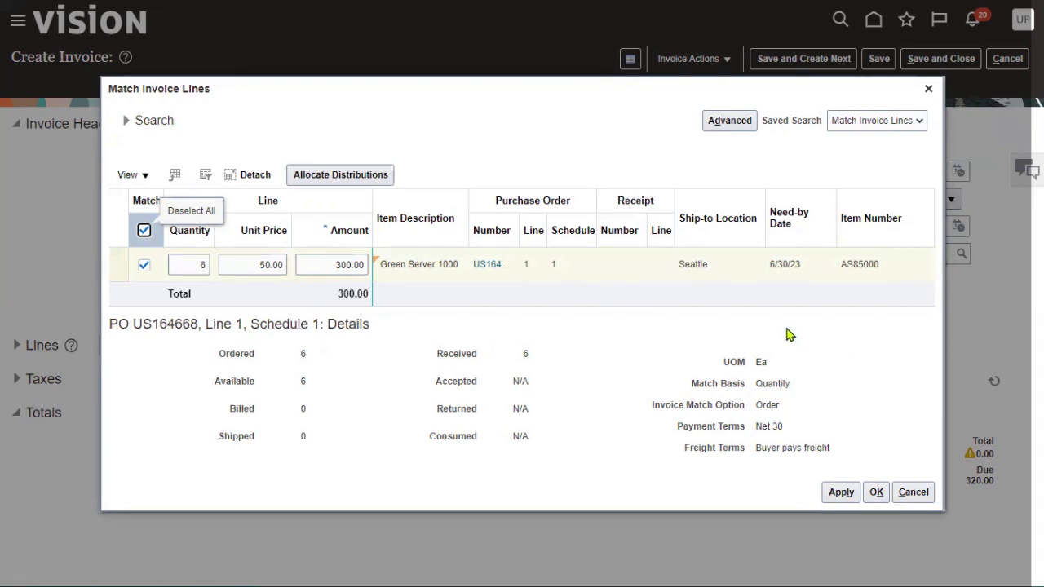
click(883, 498)
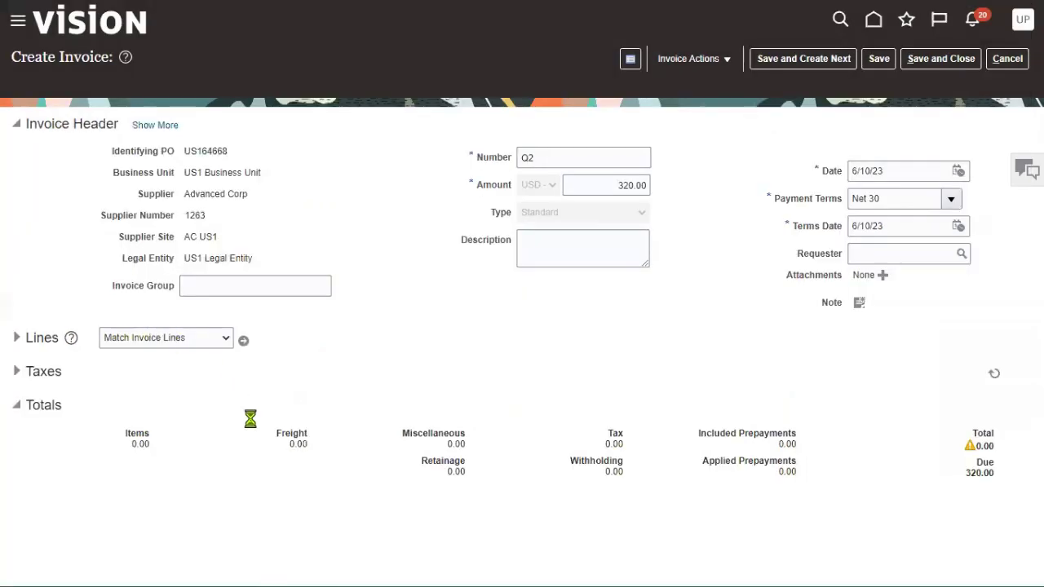
Set the invoice header amount to 300.00 and save the invoice.
click(626, 185)
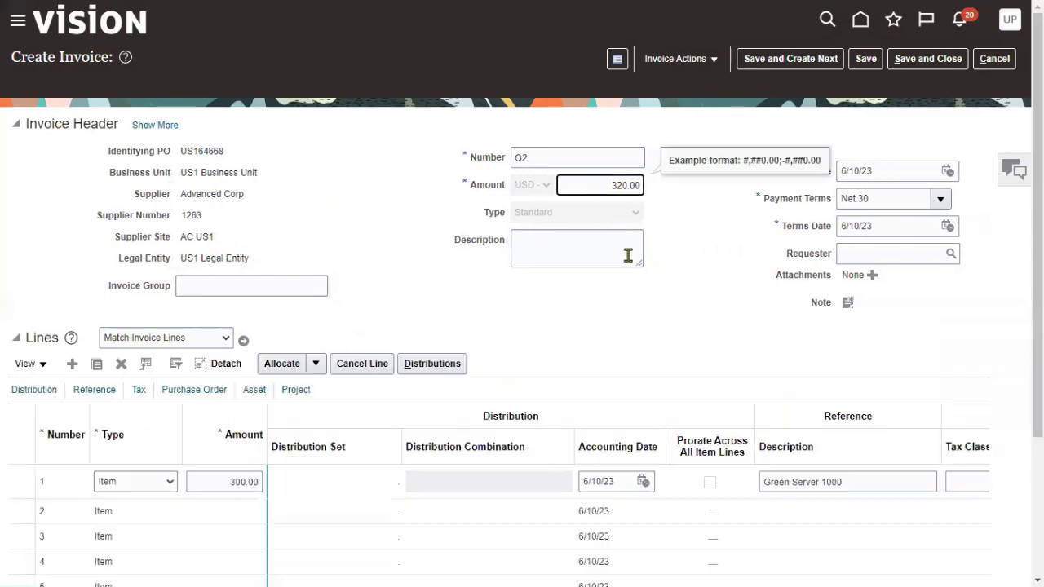
key(BackSpace)
text(0)
click(446, 322)
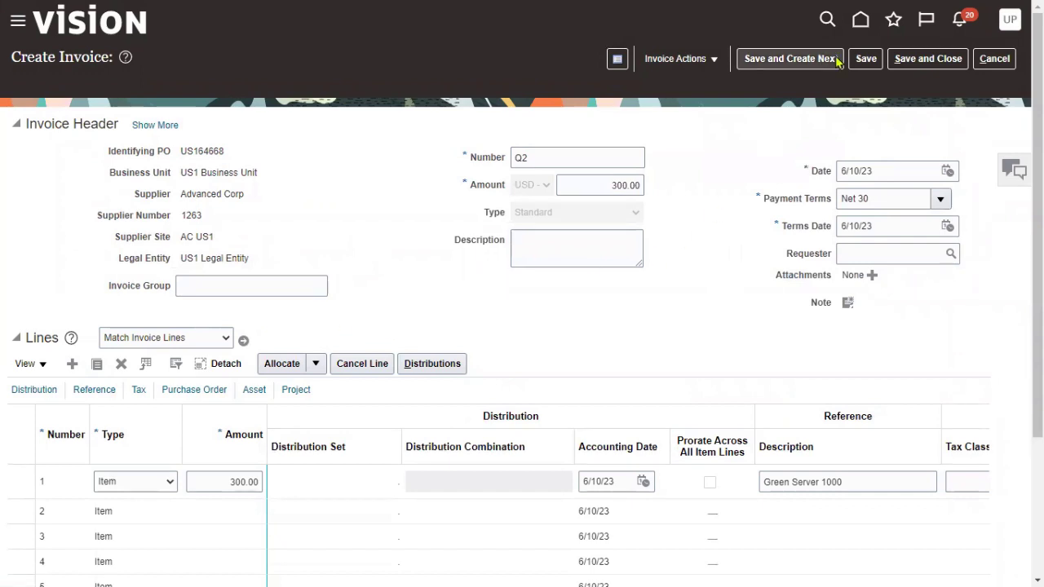
click(867, 59)
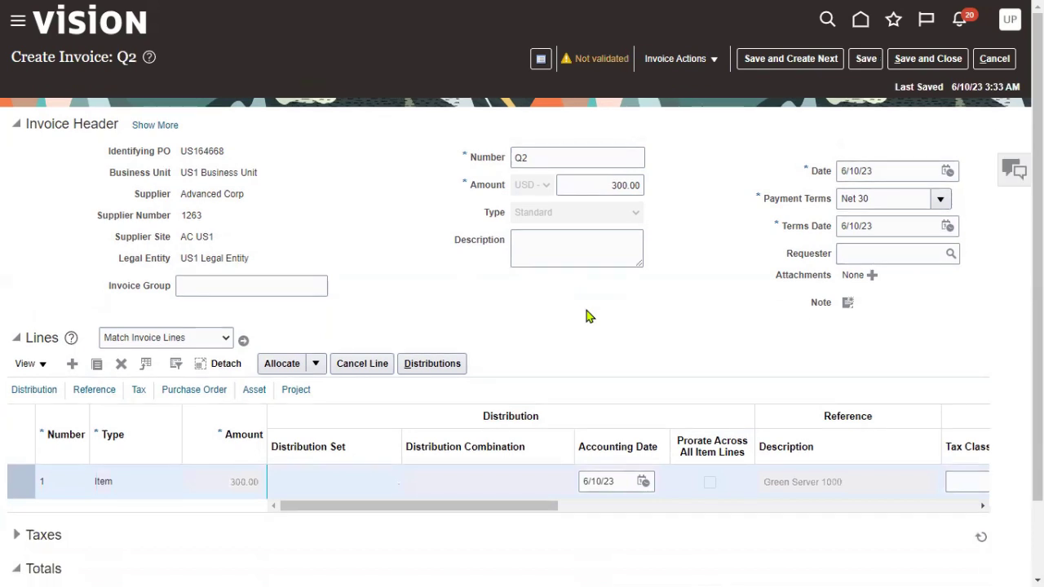
Examine the invoice line's purchase order, asset, tax, project and distribution details.
scroll(563, 391, down, 2)
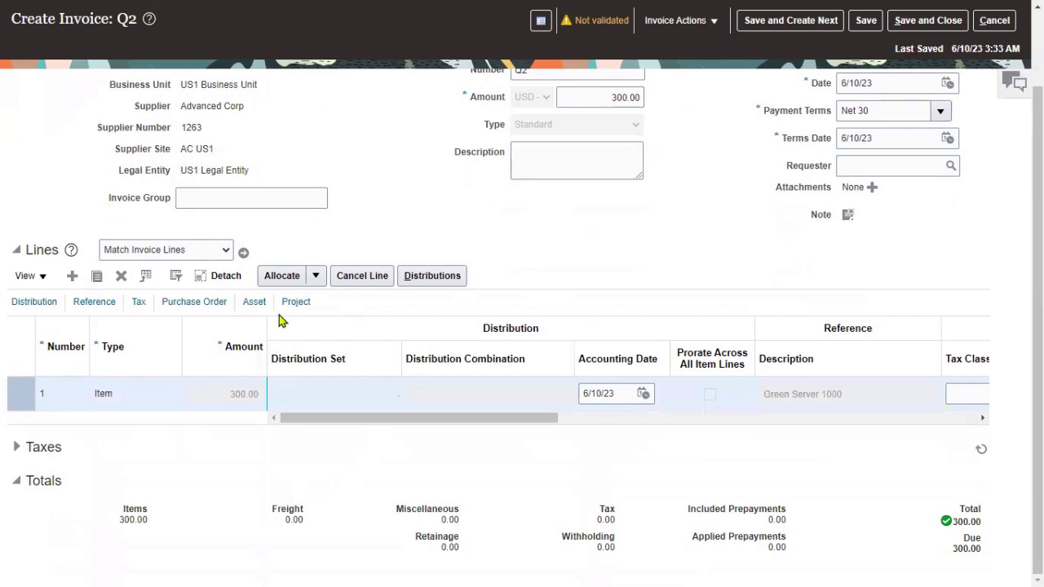
click(199, 305)
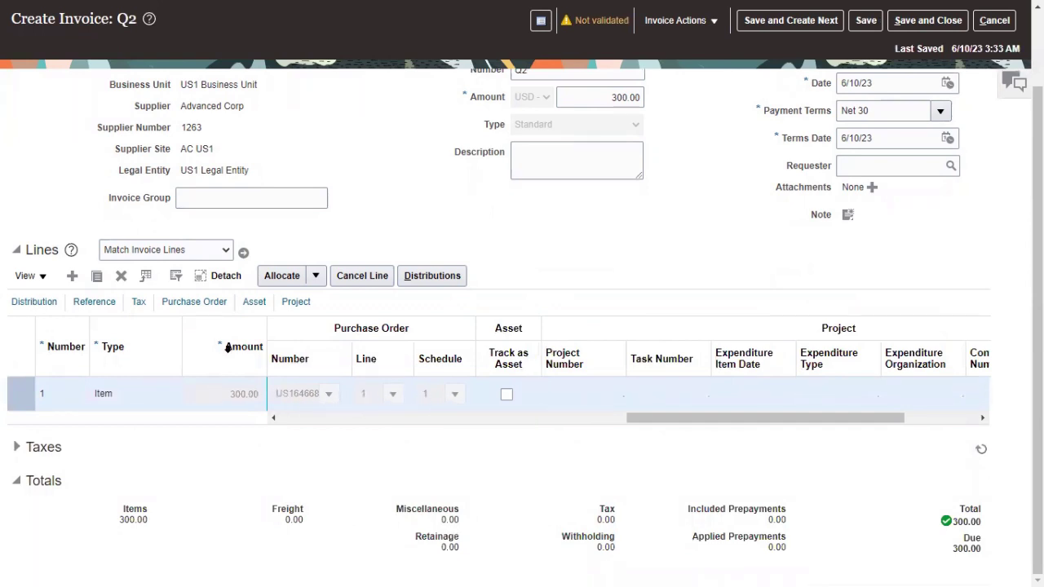
click(252, 304)
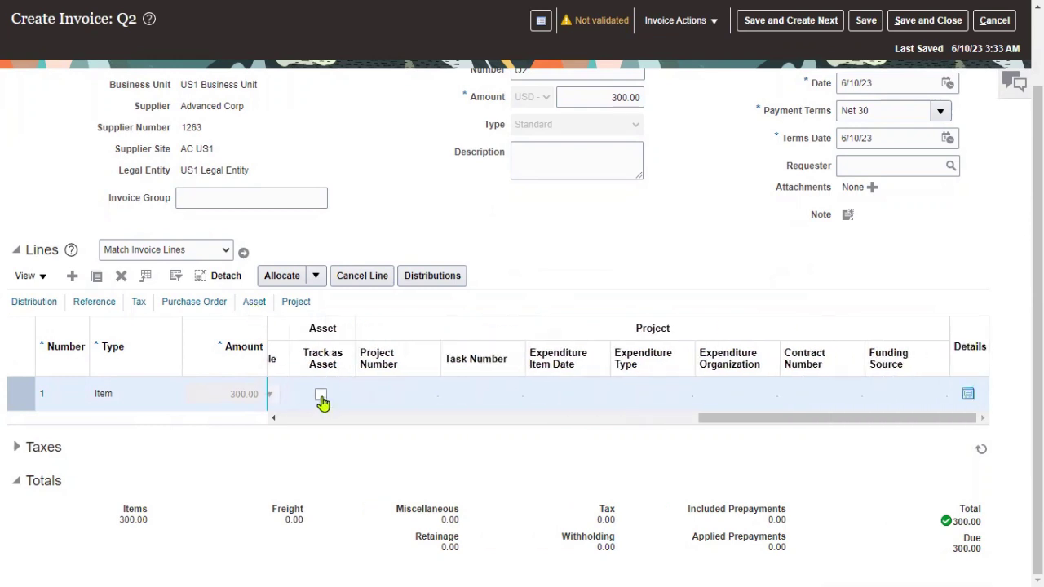
click(139, 304)
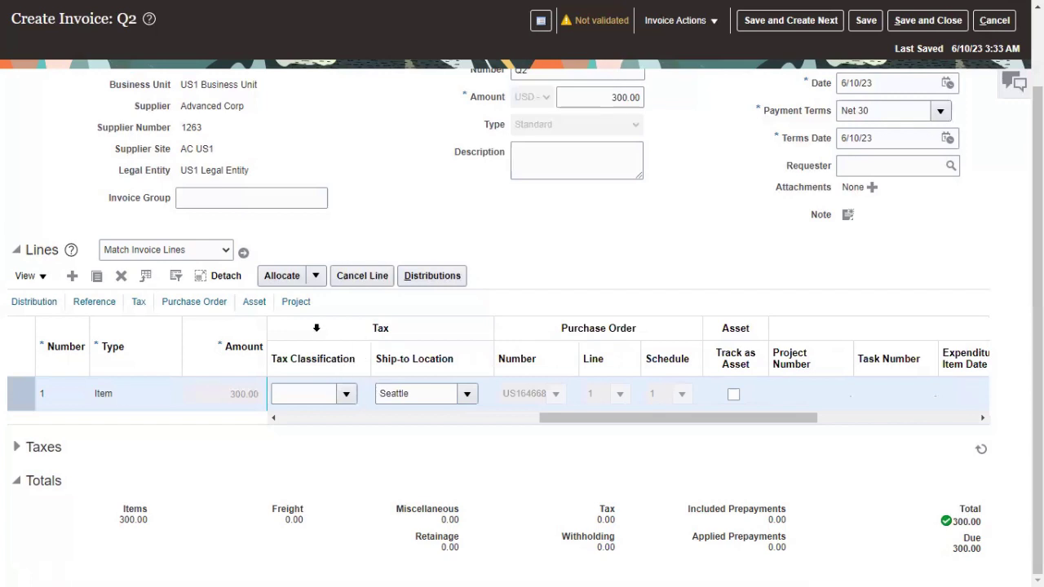
click(296, 303)
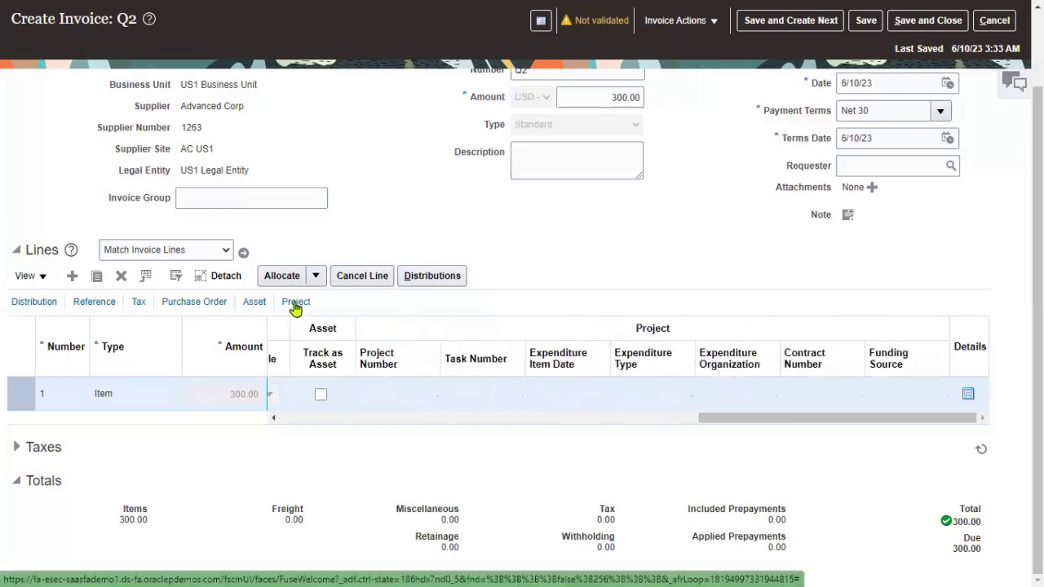
click(29, 304)
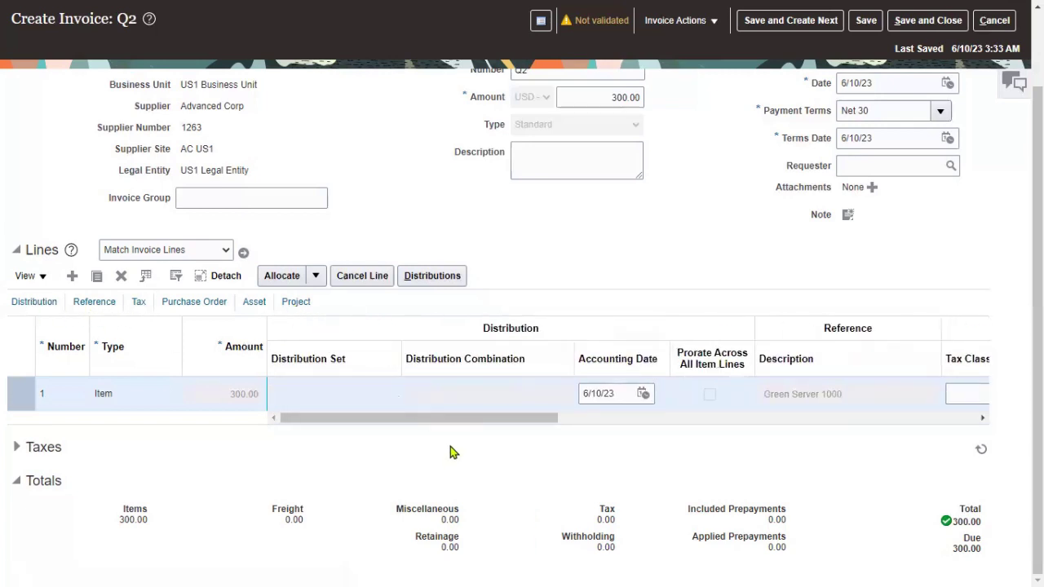
Validate invoice Q2.
scroll(797, 237, up, 2)
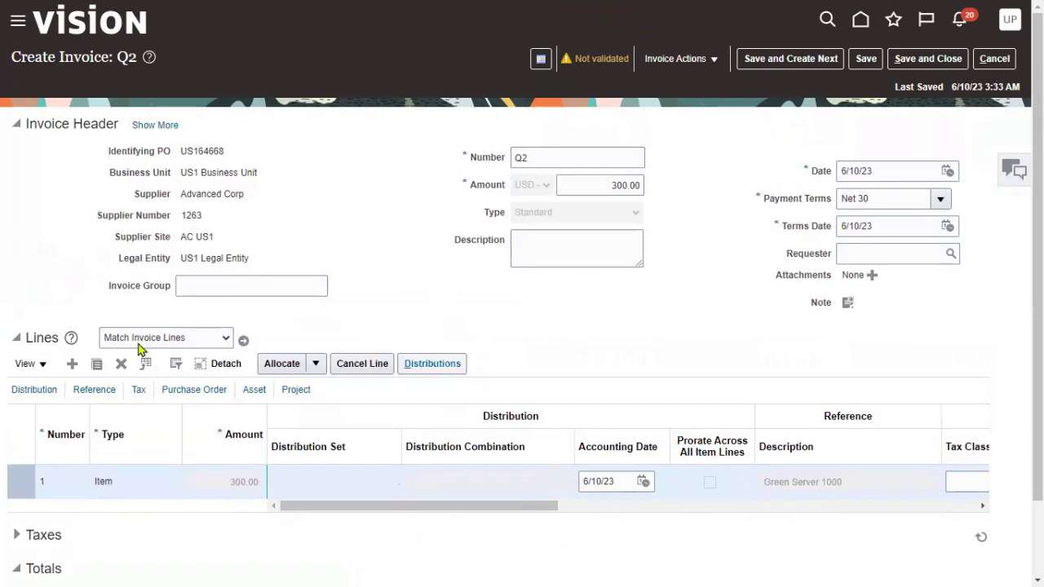
click(682, 59)
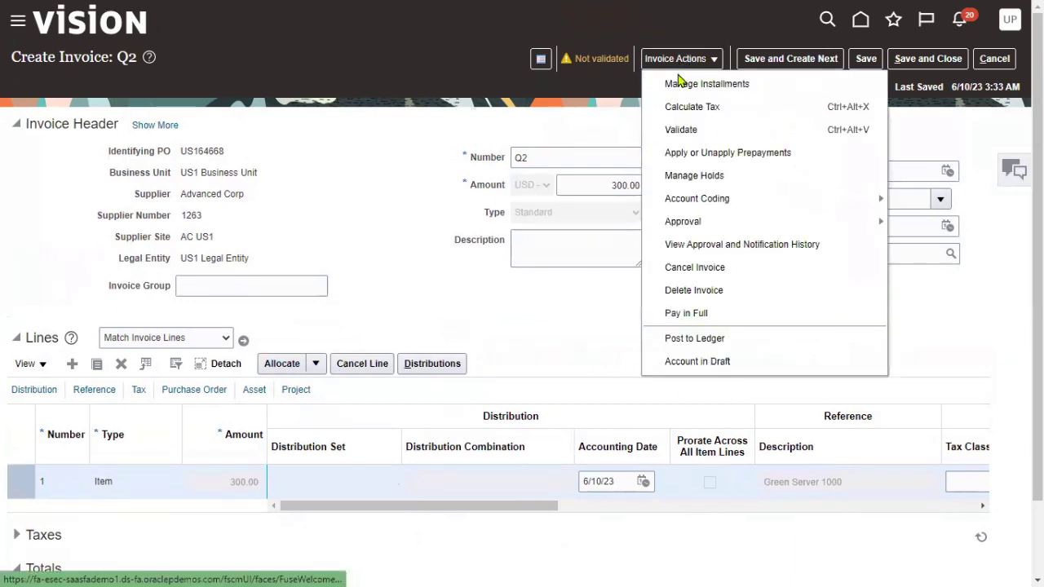
click(674, 131)
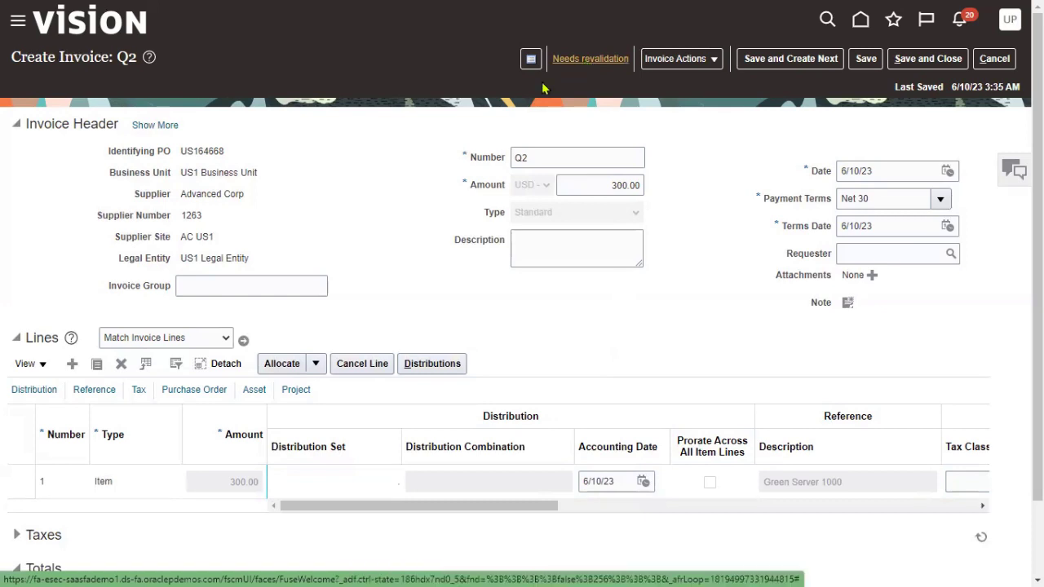
Check the invoice totals after validation and examine the holds in the Invoice Summary.
scroll(396, 296, down, 2)
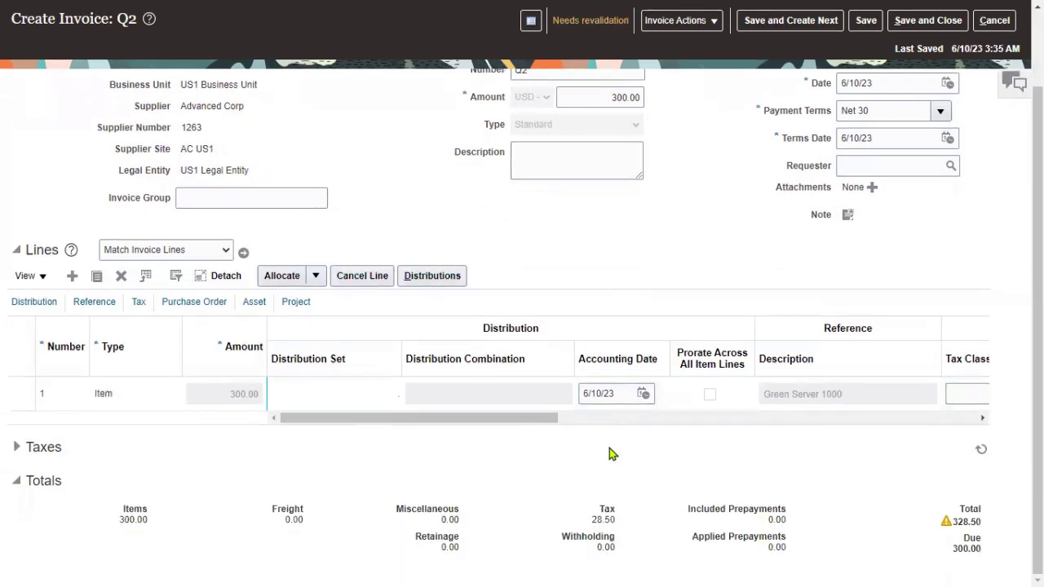
scroll(482, 296, up, 2)
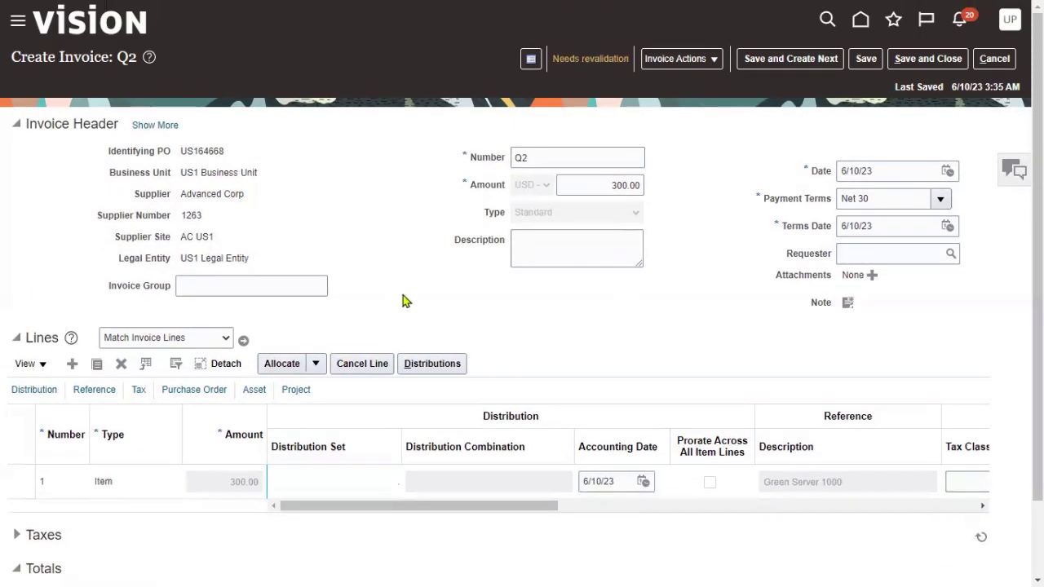
click(585, 59)
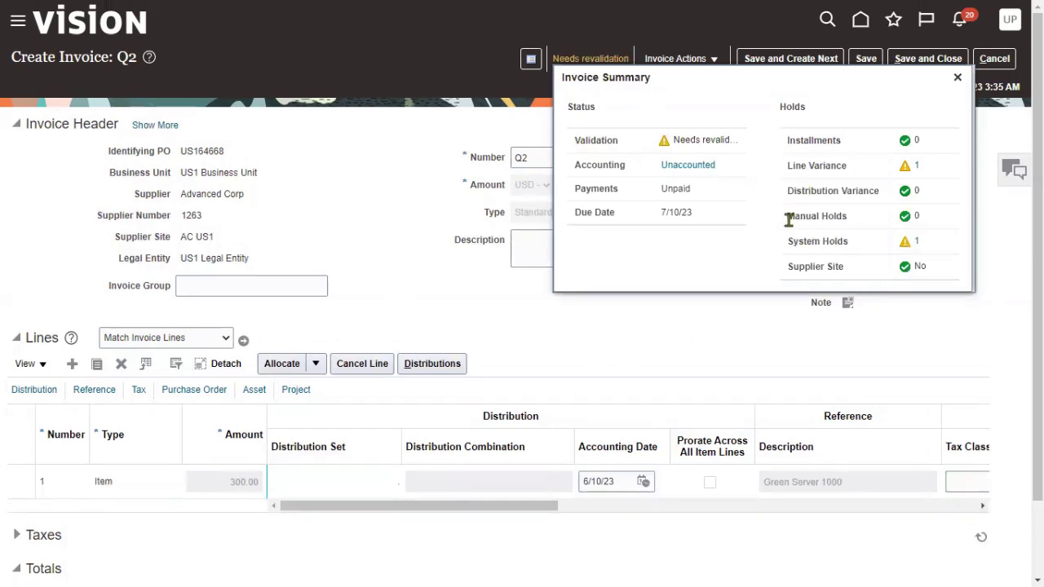
drag(788, 216, 851, 223)
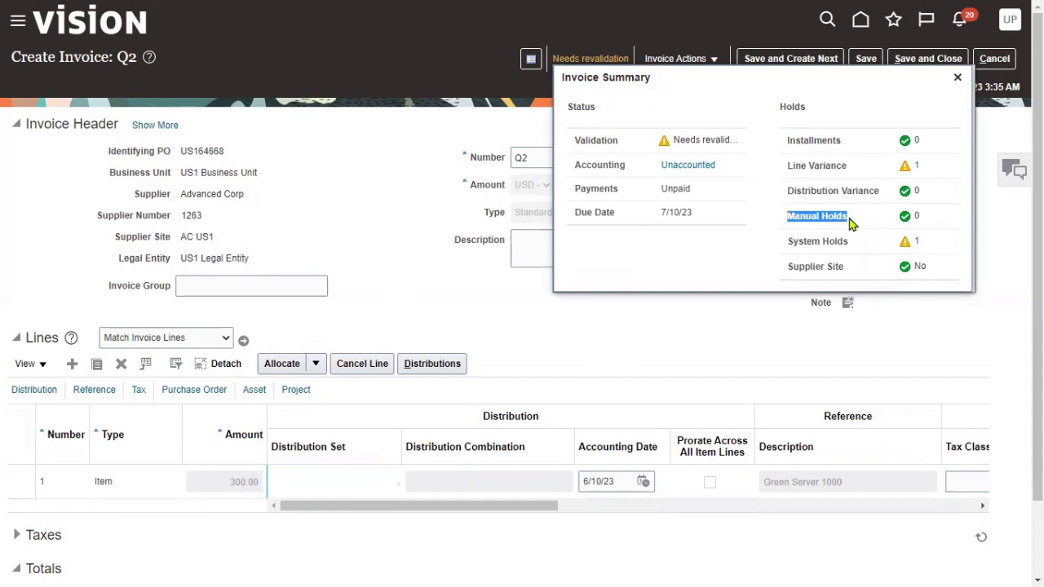
Examine the invoice's system hold and its reason in Manage Holds, and close the holds.
click(788, 241)
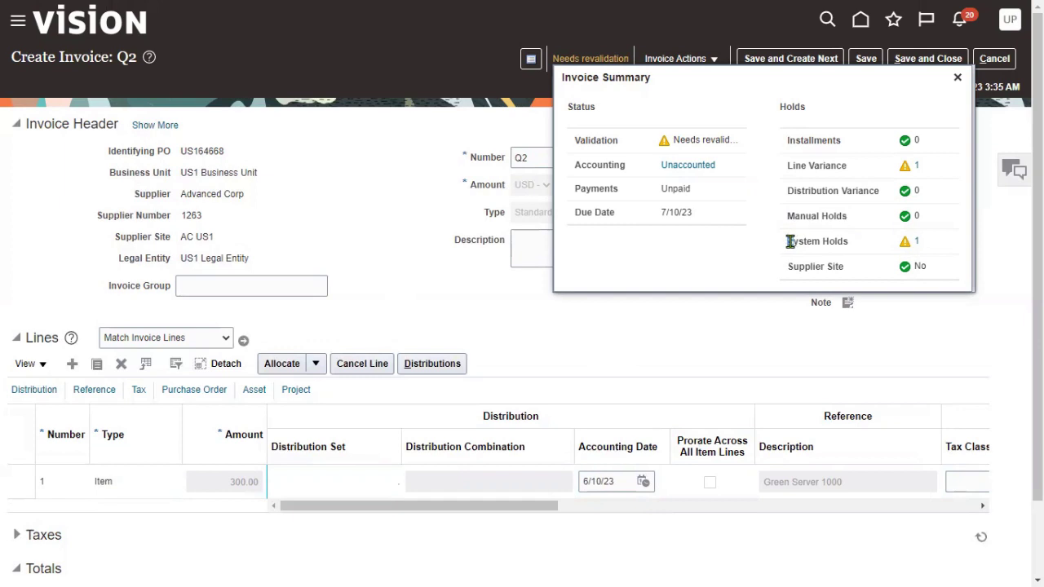
drag(788, 240, 848, 242)
click(844, 244)
click(918, 242)
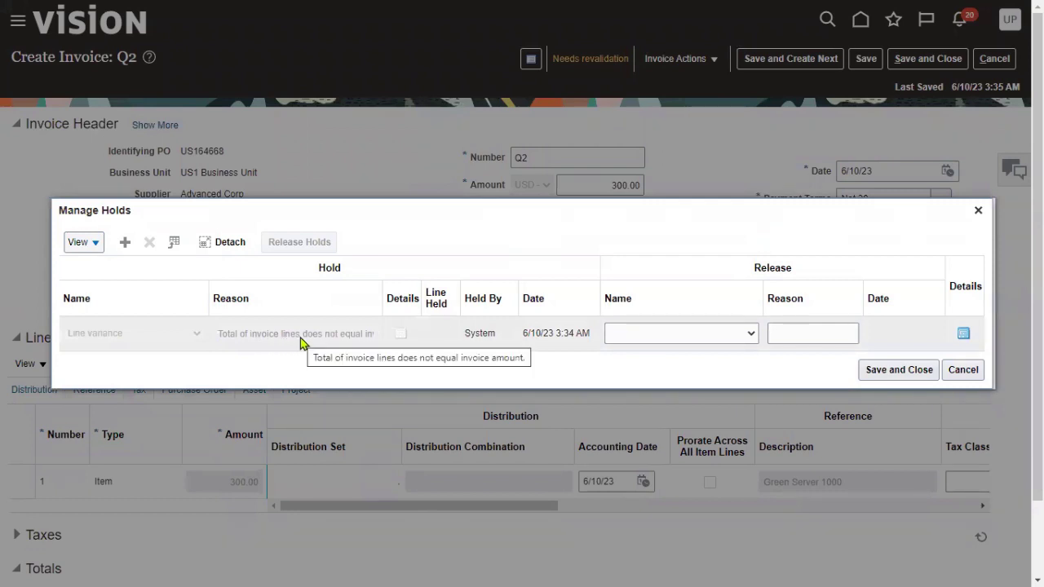
click(870, 372)
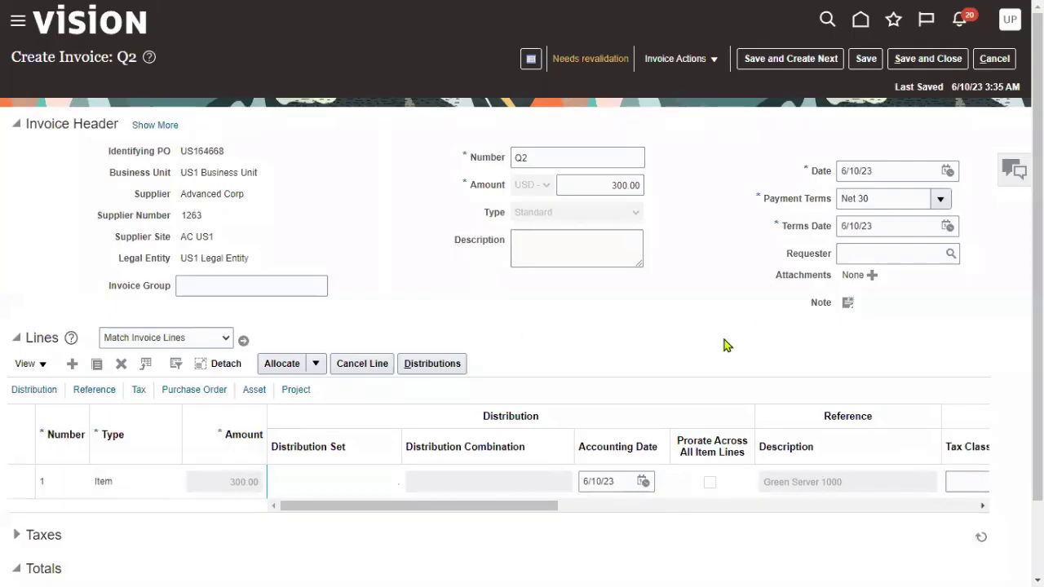
Set the amounts of the 3 and 6.5 rate transaction tax lines to 0 and save the invoice.
scroll(674, 366, down, 1)
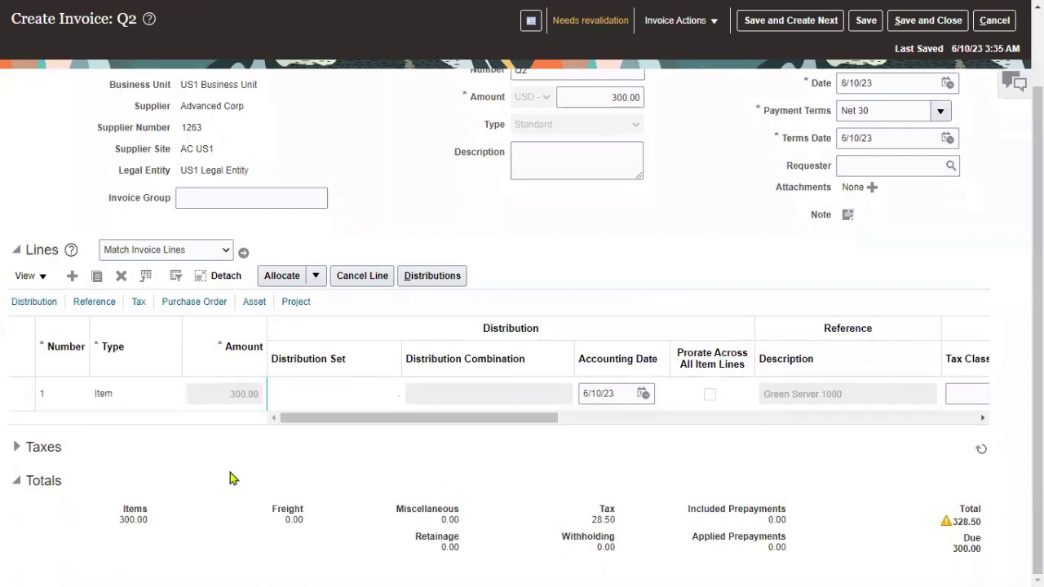
click(18, 448)
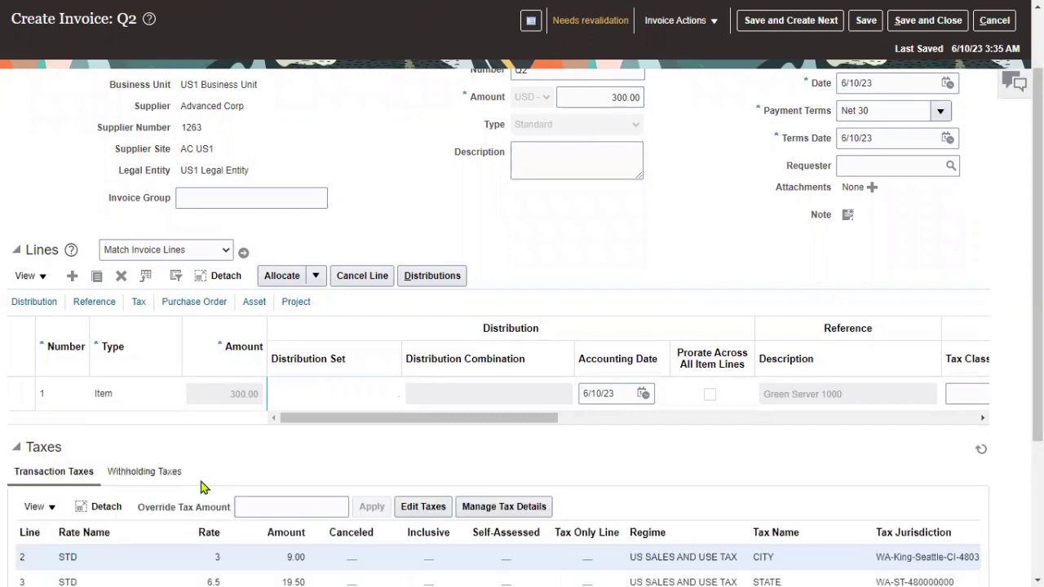
scroll(339, 495, down, 3)
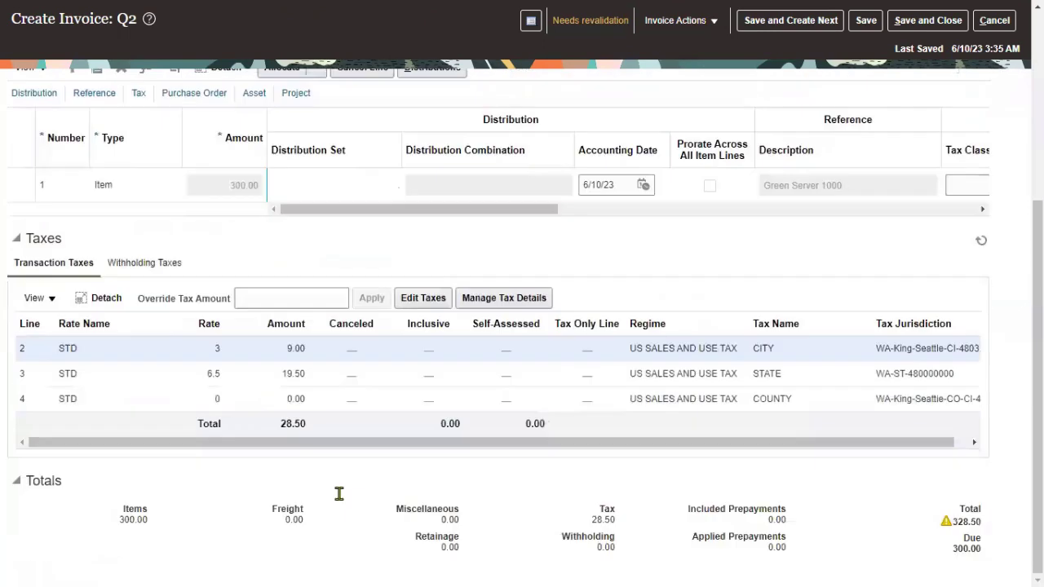
click(423, 300)
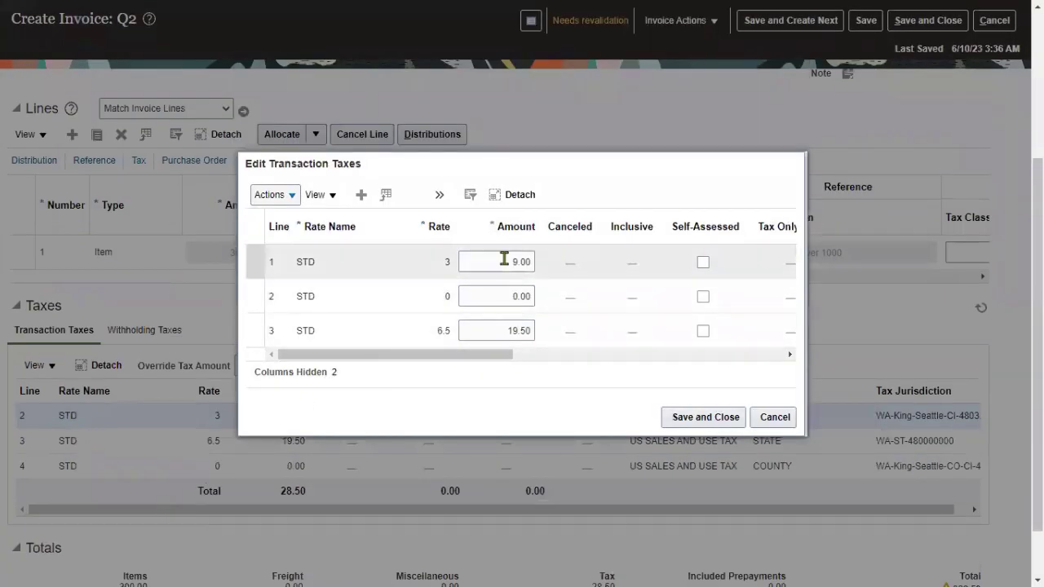
click(504, 261)
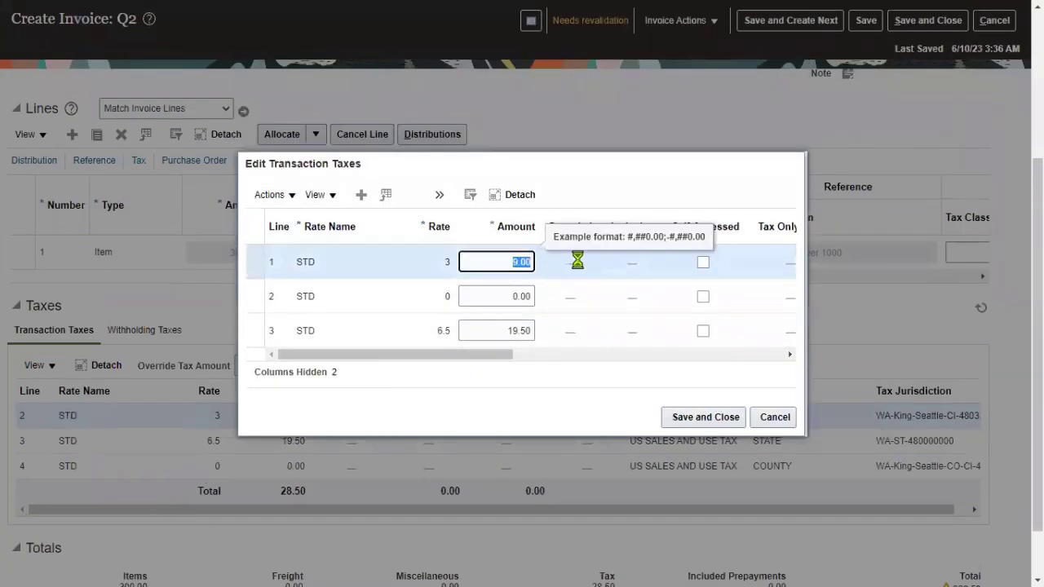
text(0)
click(522, 331)
text(0)
click(485, 294)
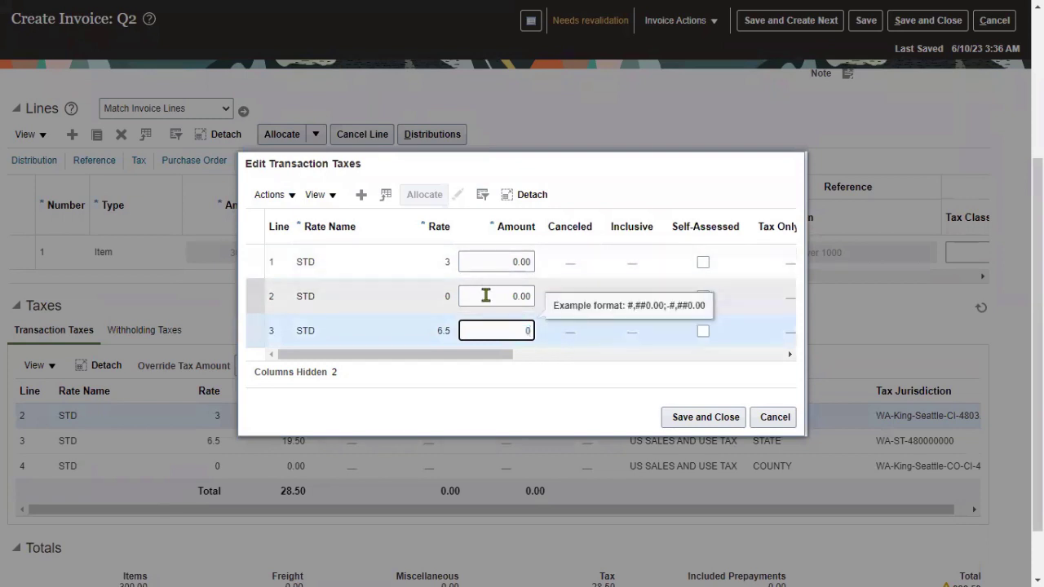
click(690, 417)
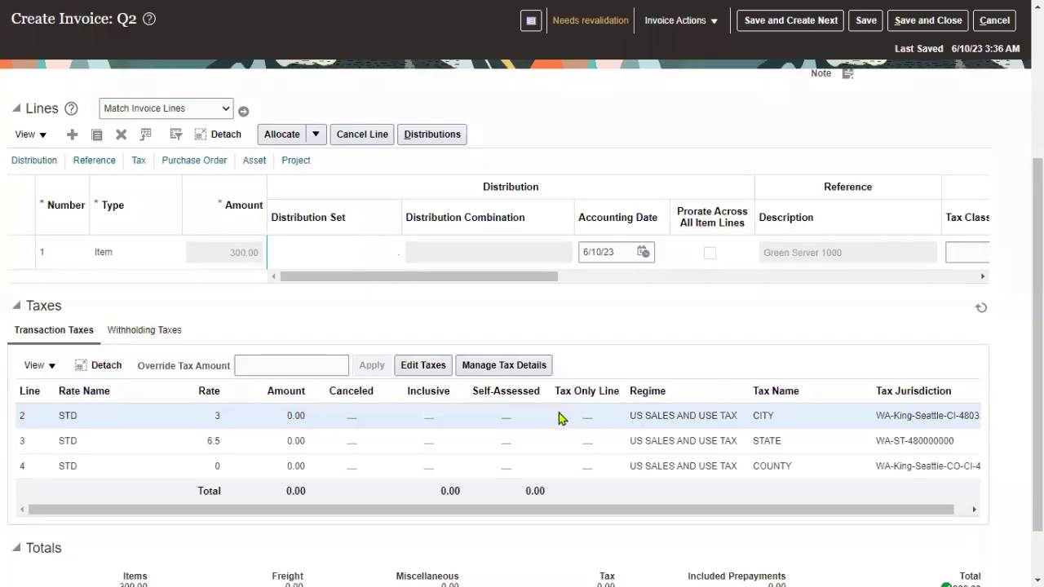
scroll(620, 359, up, 3)
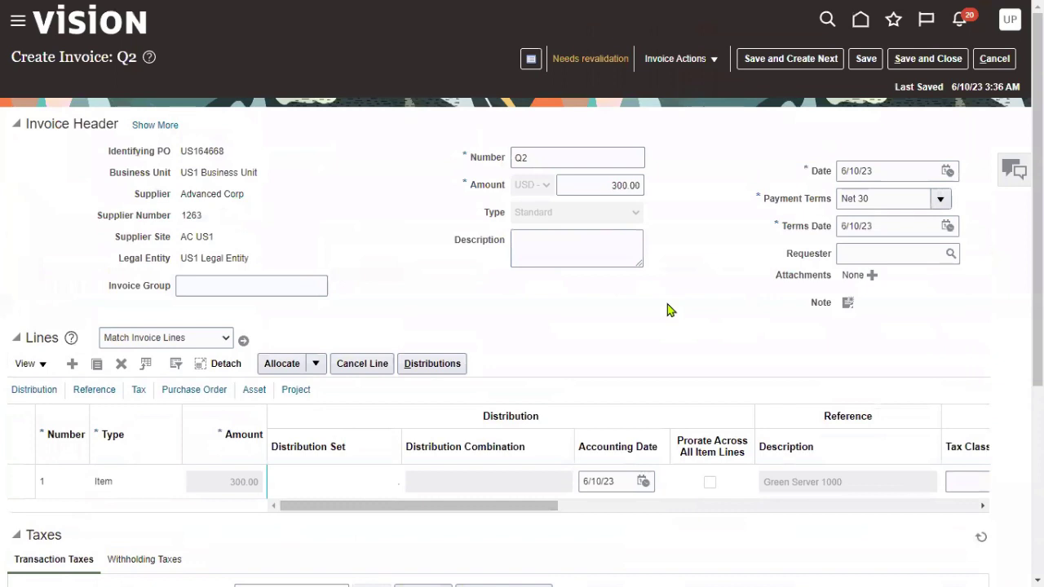
click(866, 59)
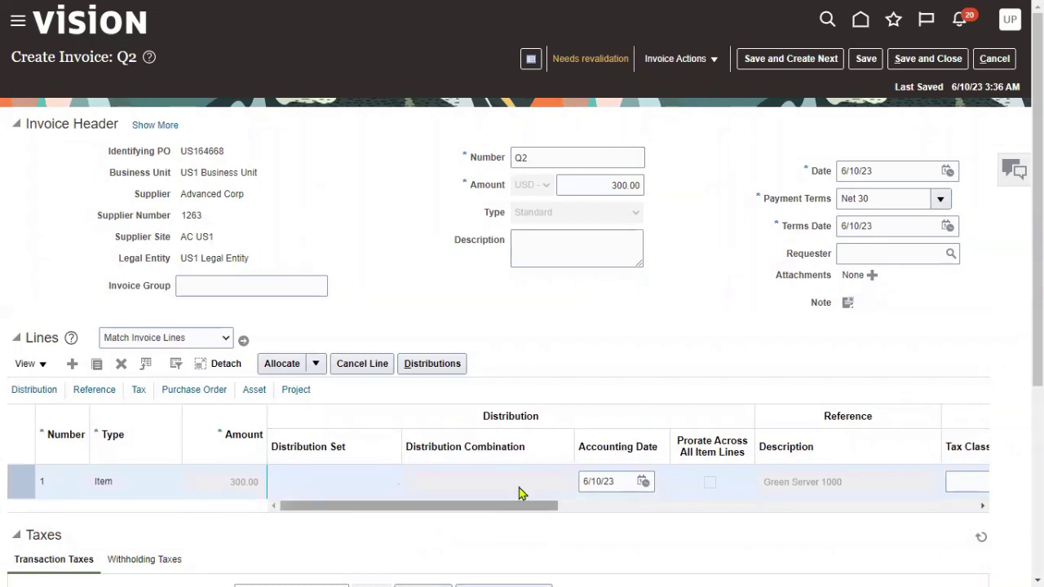
Validate invoice Q2 again and check its status and holds in the Invoice Summary.
click(676, 64)
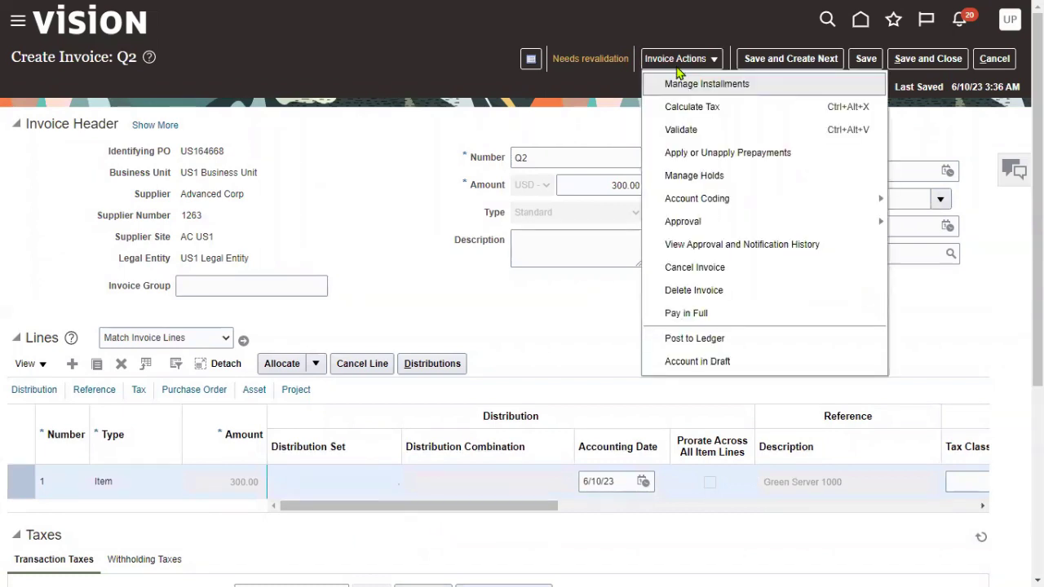
click(676, 132)
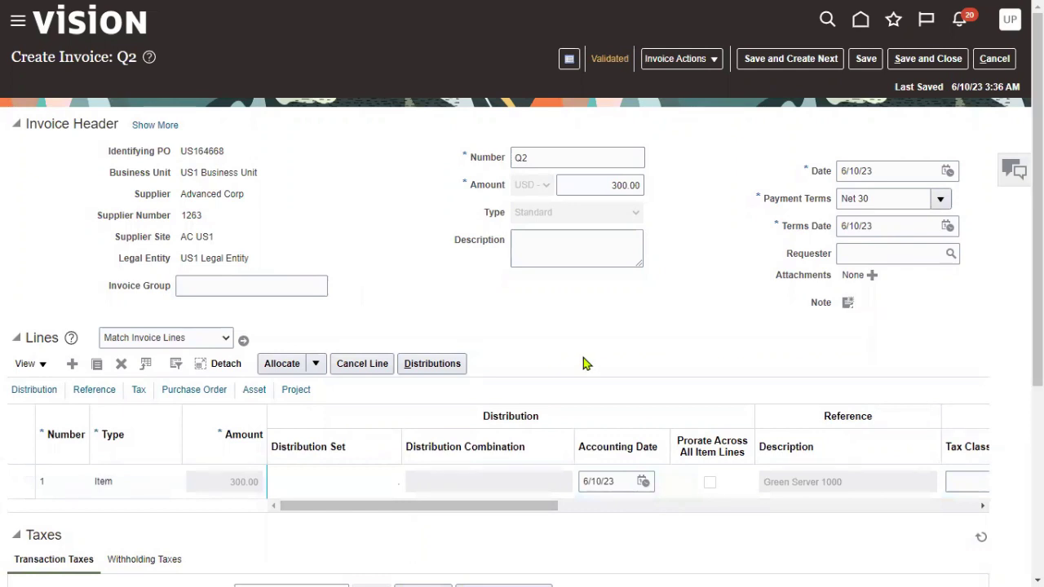
click(611, 60)
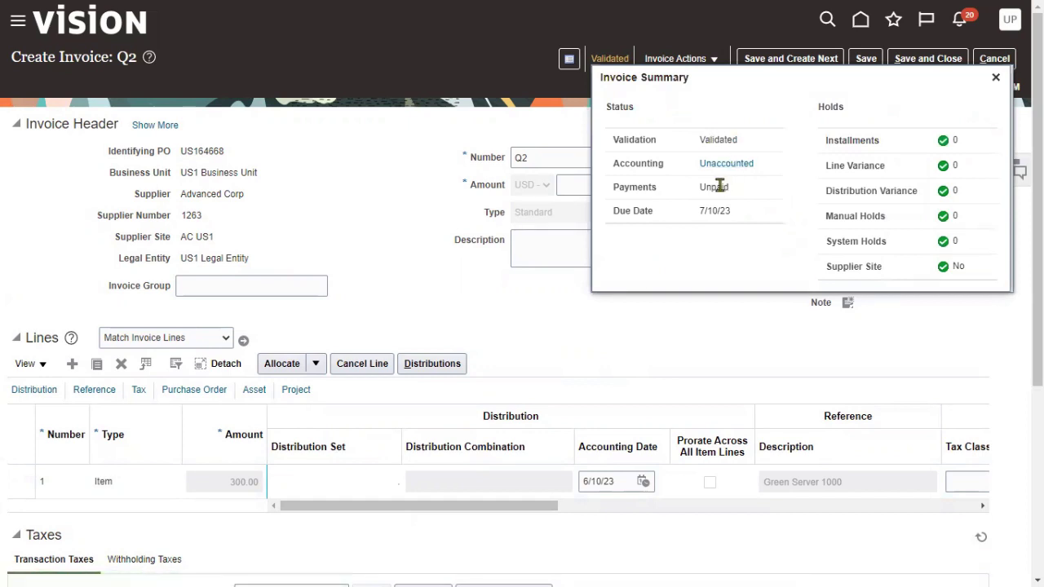
Post invoice Q2 to the ledger and review its accounting lines.
click(680, 60)
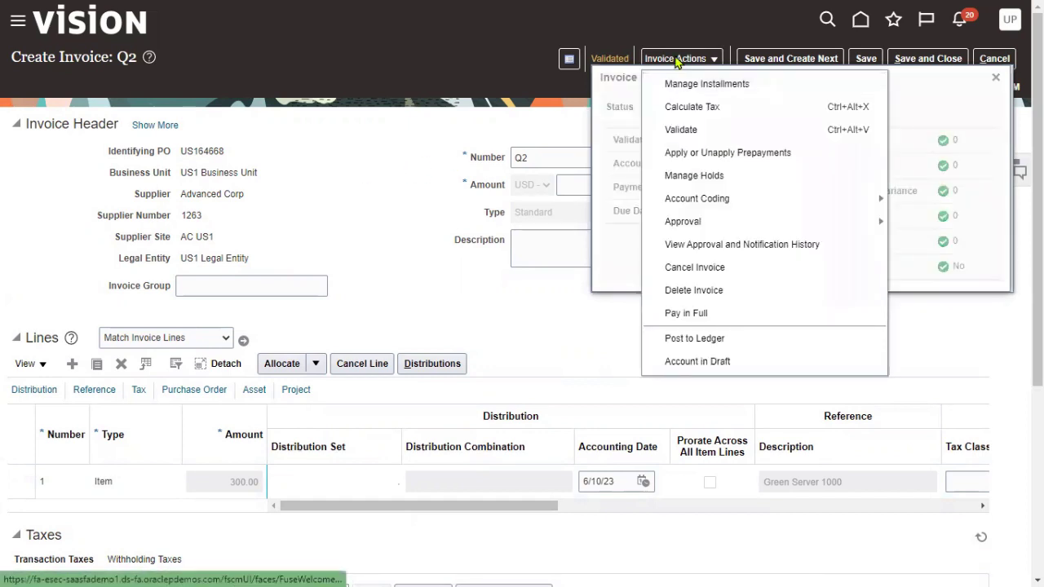
click(696, 339)
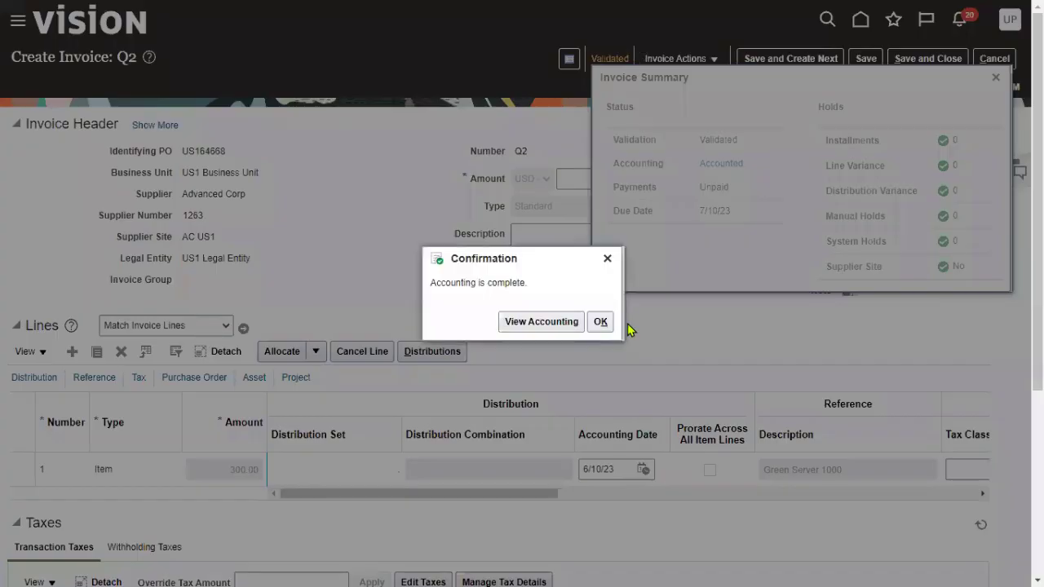
click(573, 324)
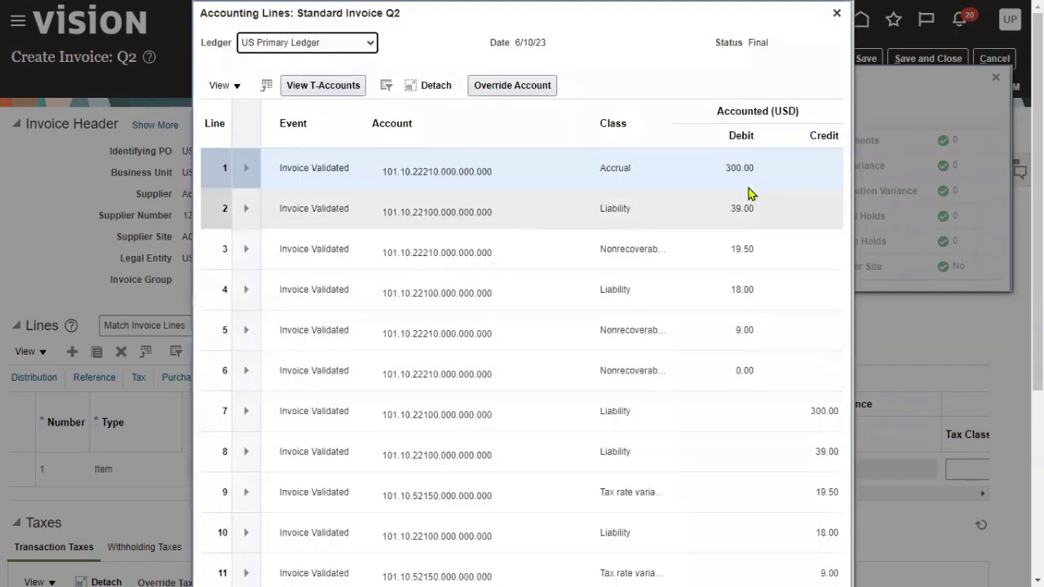
scroll(770, 436, down, 3)
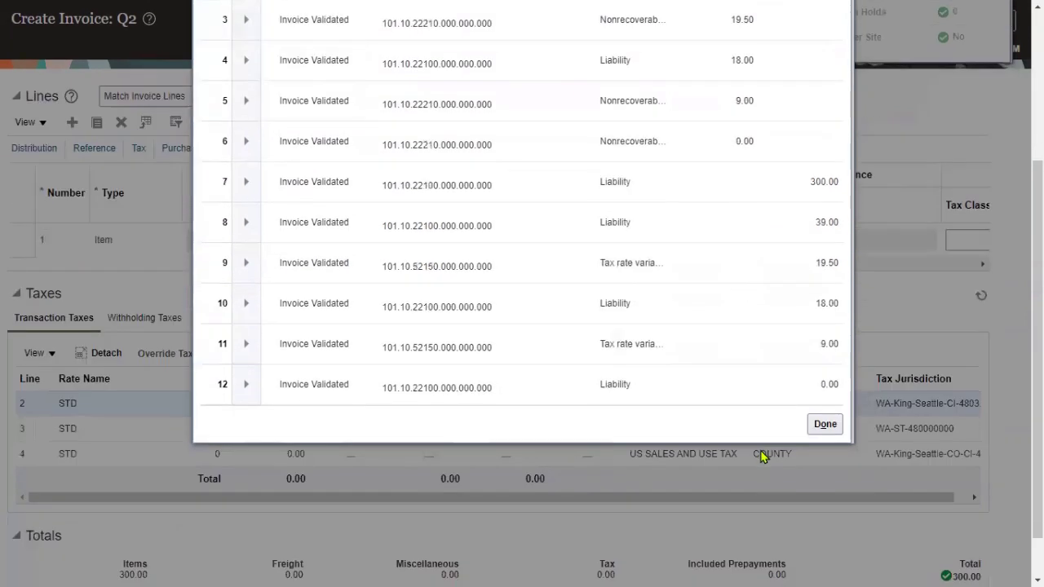
click(824, 424)
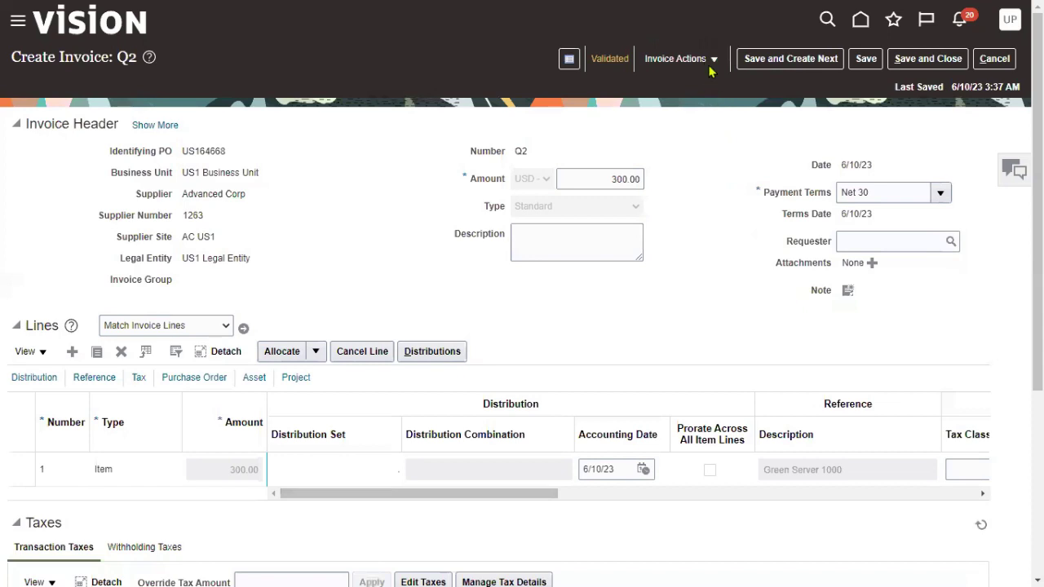
Check installment 1's payment method in Manage Installments, and save the installments and the invoice.
click(708, 62)
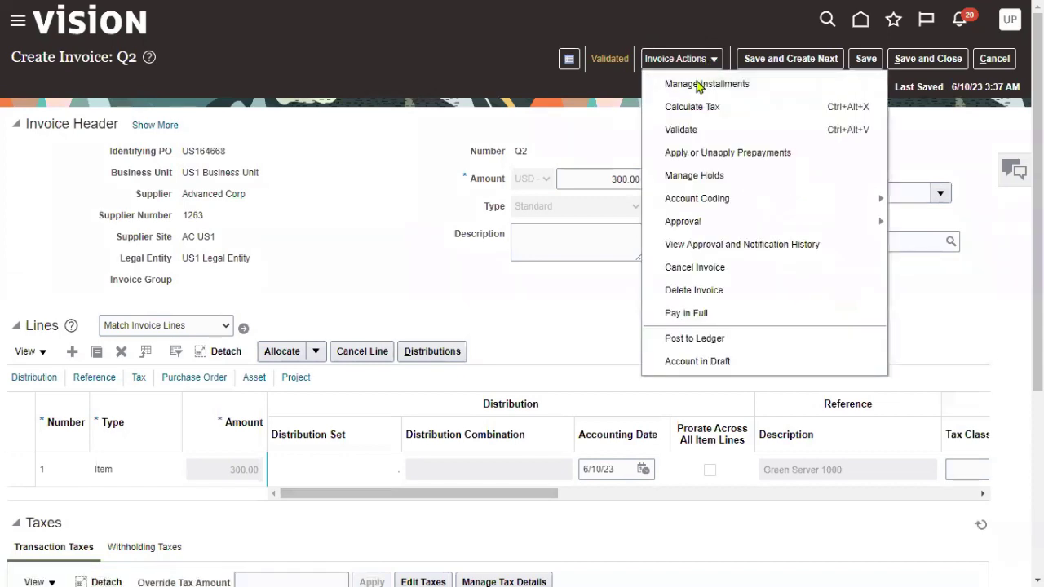
click(697, 85)
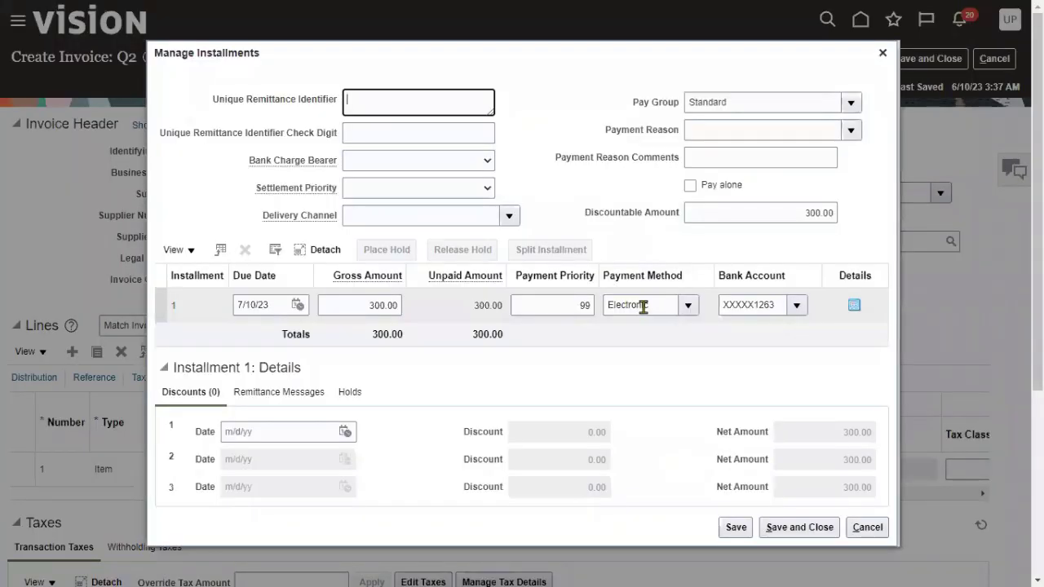
double_click(644, 306)
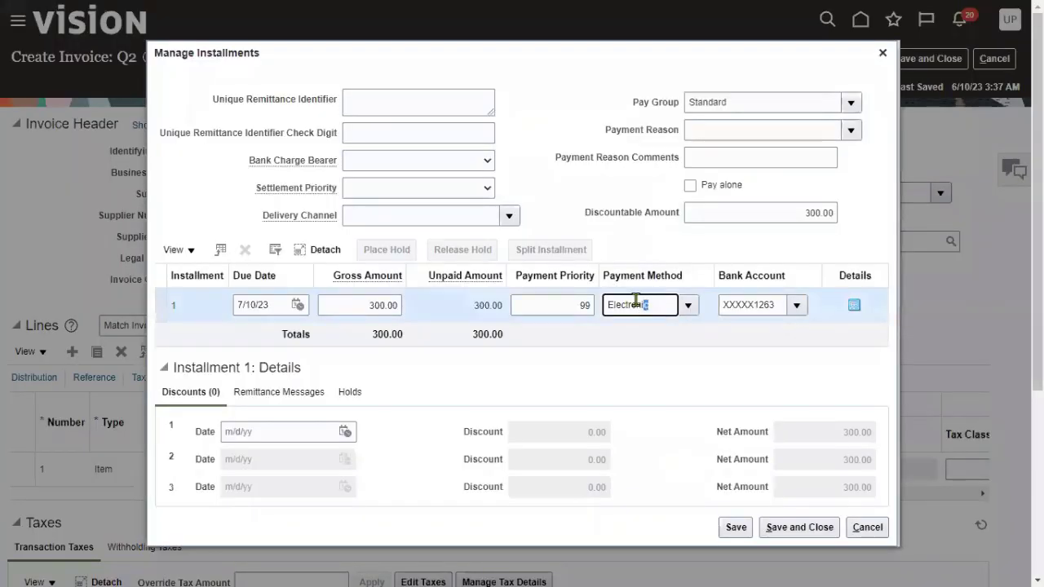
click(689, 305)
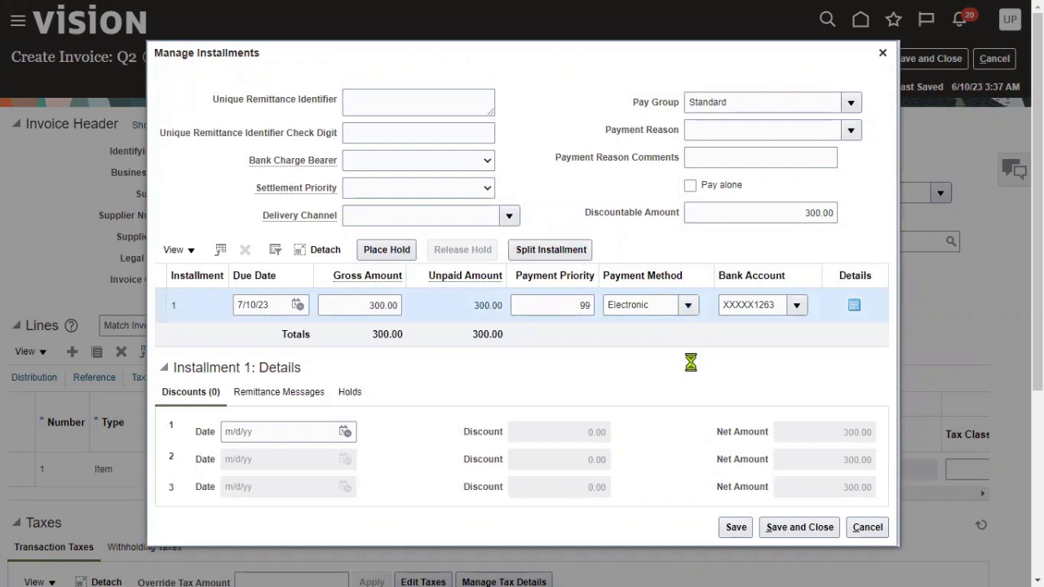
click(689, 352)
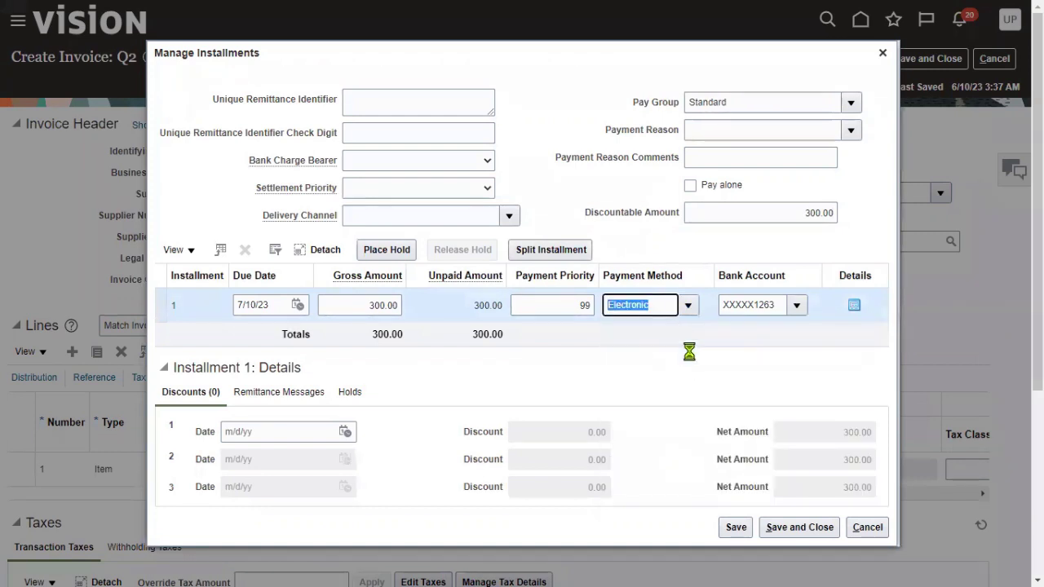
click(804, 527)
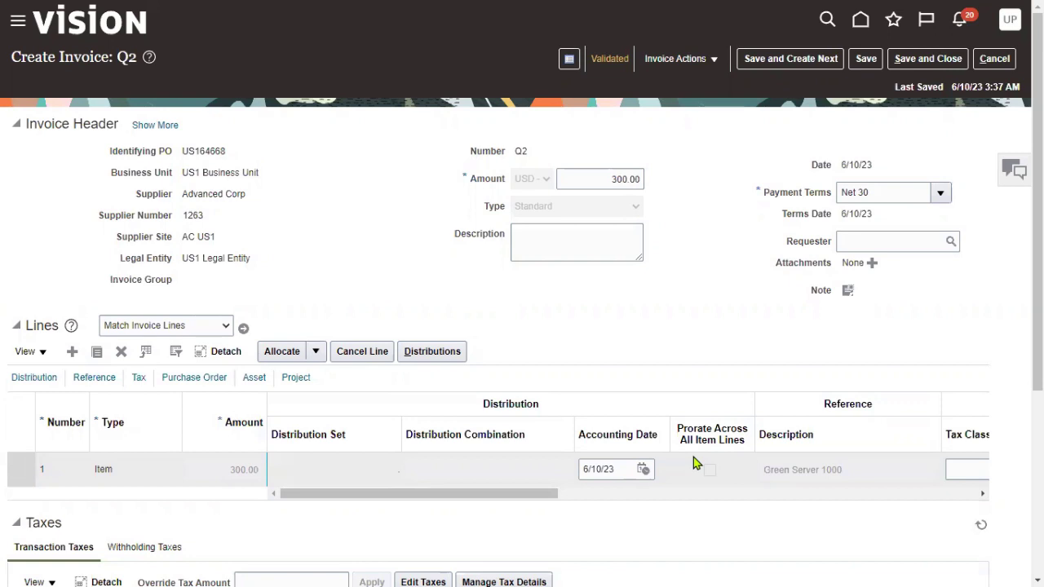
click(866, 60)
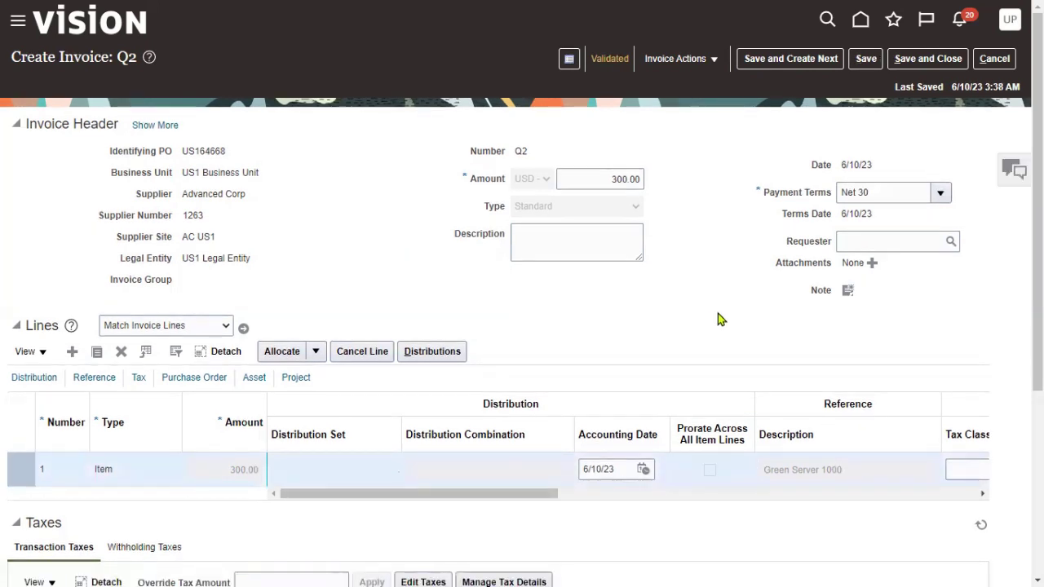
Try to pay invoice Q2 in full, and save and close the invoice.
click(693, 59)
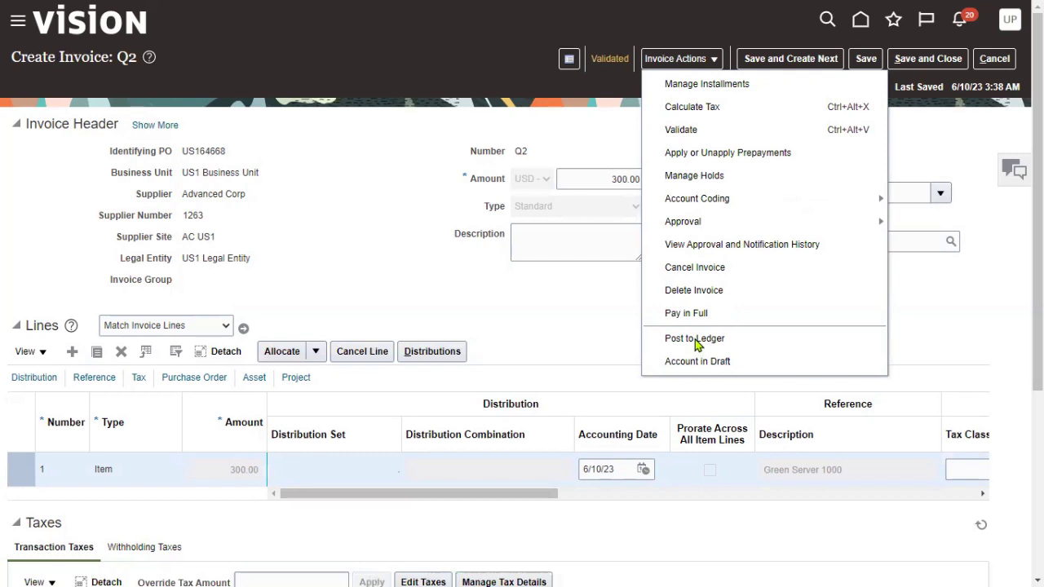
click(686, 315)
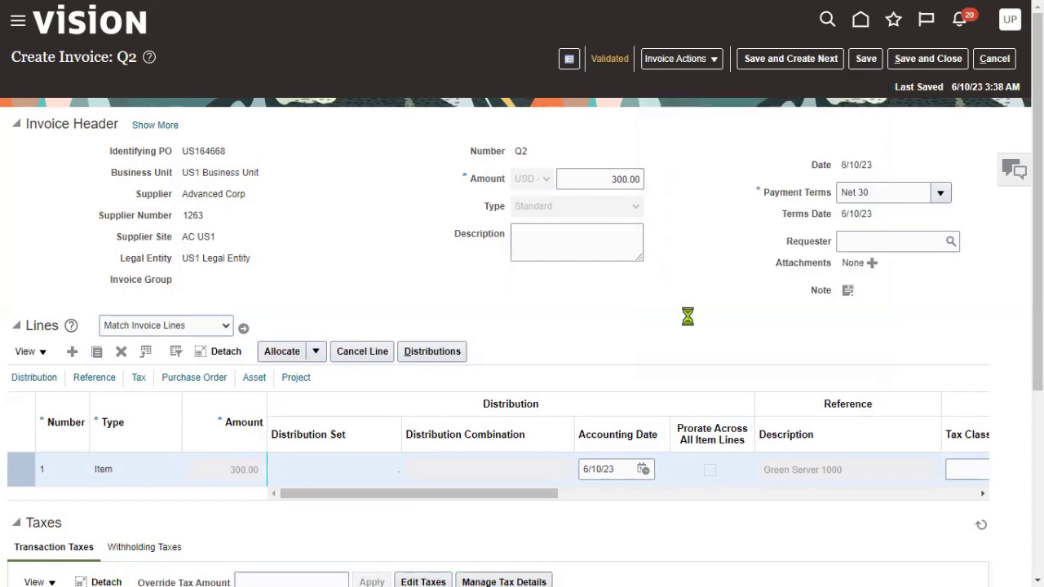
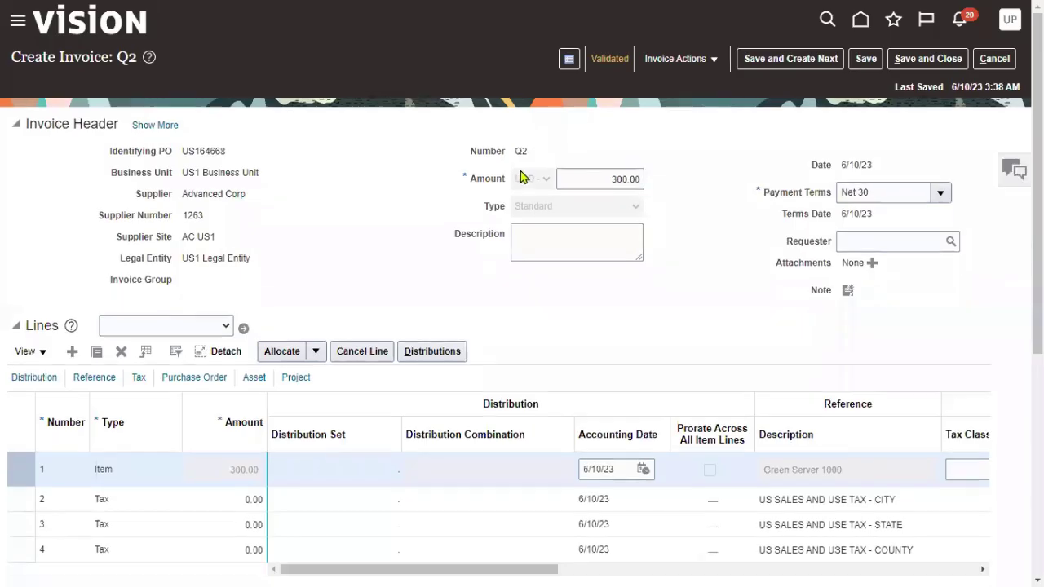
double_click(520, 151)
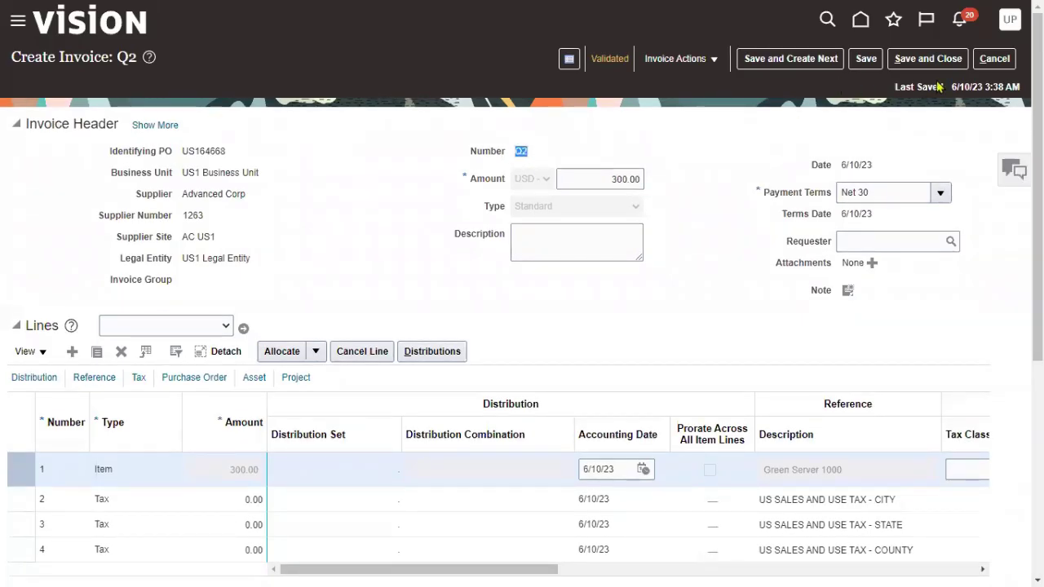
click(928, 59)
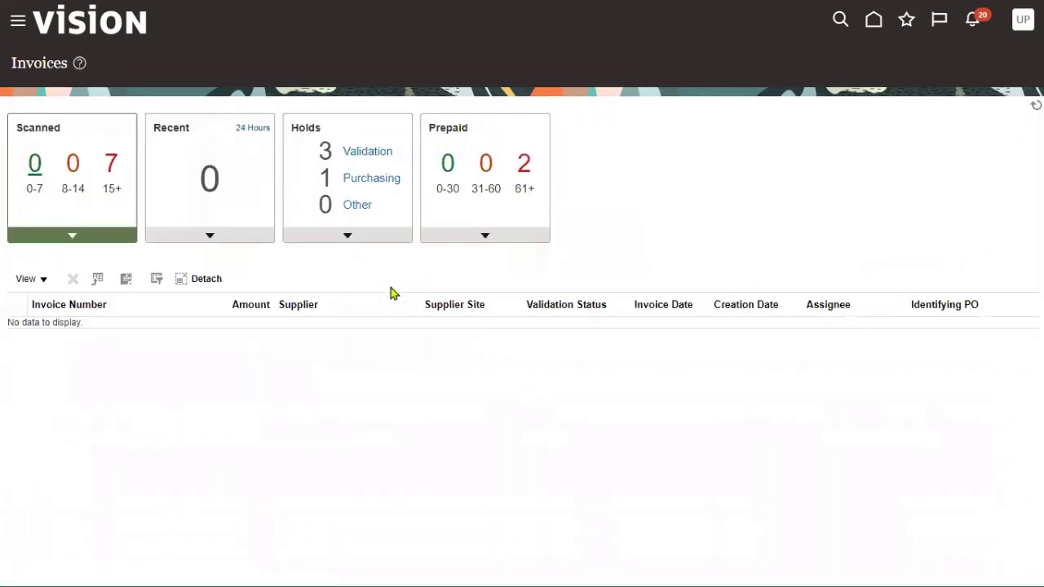
Open the Payments work area under Payables.
click(15, 22)
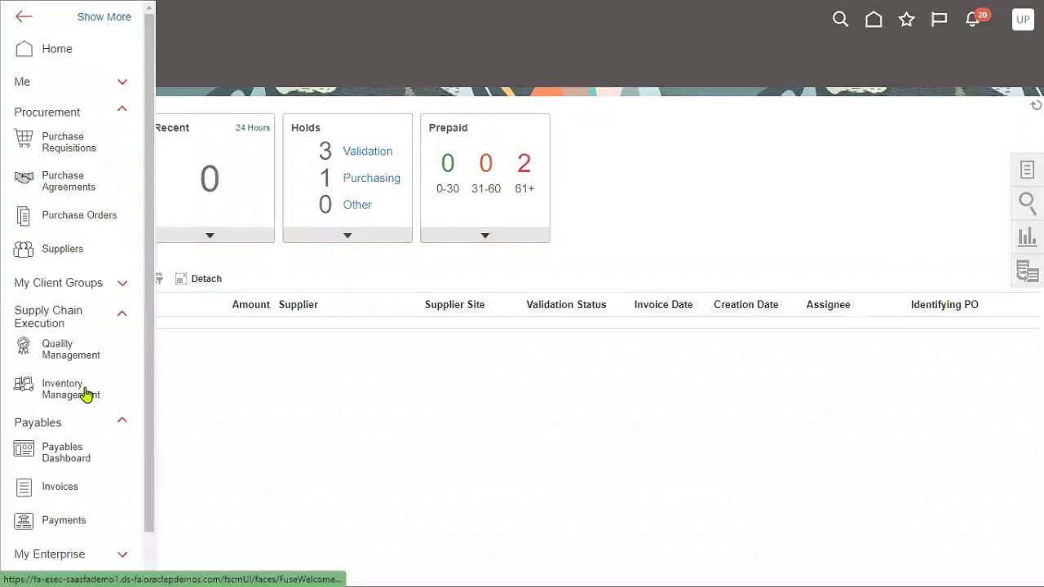
scroll(78, 404, down, 1)
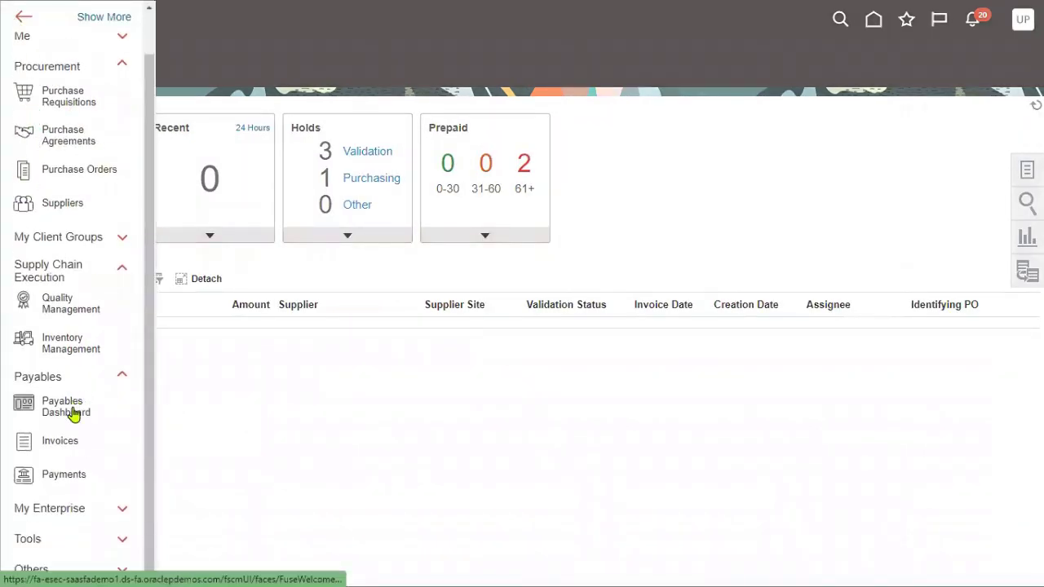
click(57, 480)
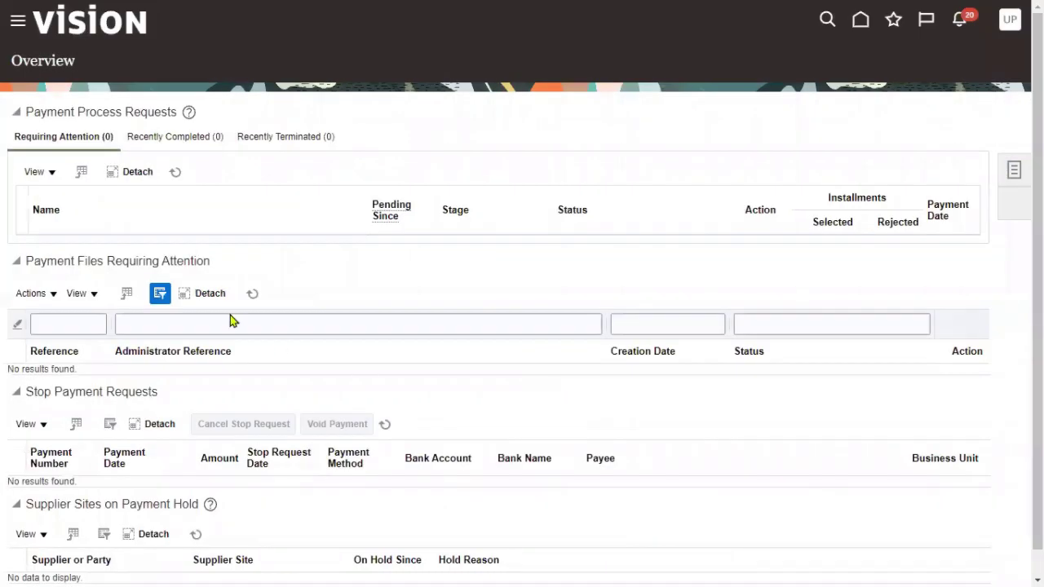
Start creating a payment and set its business unit to US1 Business Unit.
click(1014, 169)
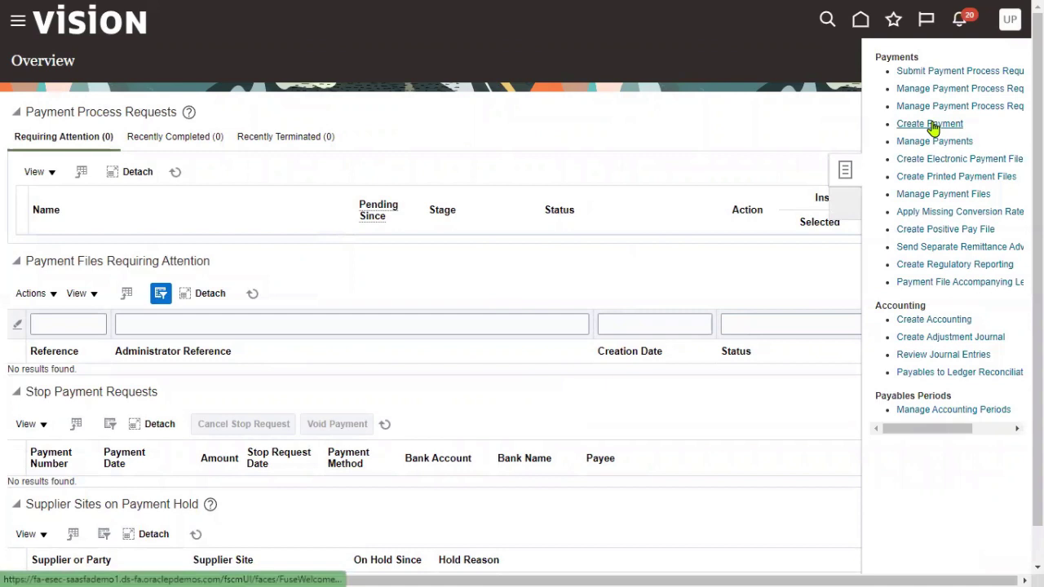
click(930, 123)
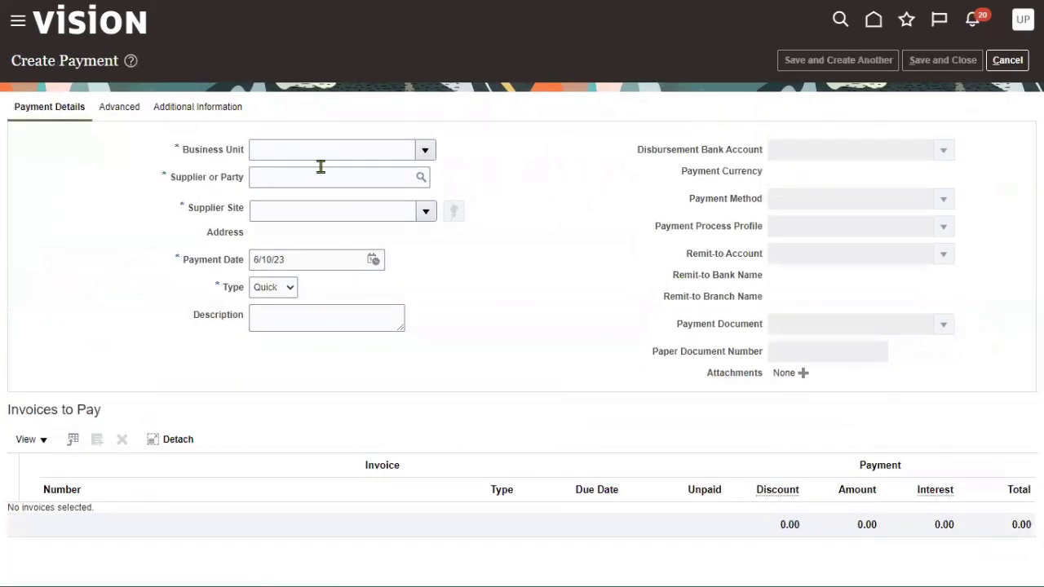
click(311, 151)
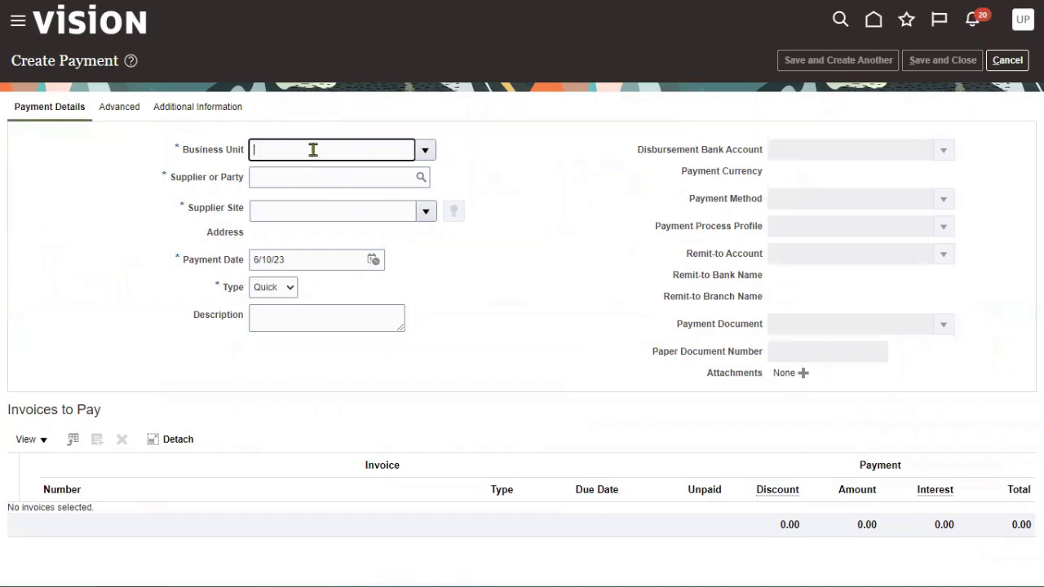
text(US1)
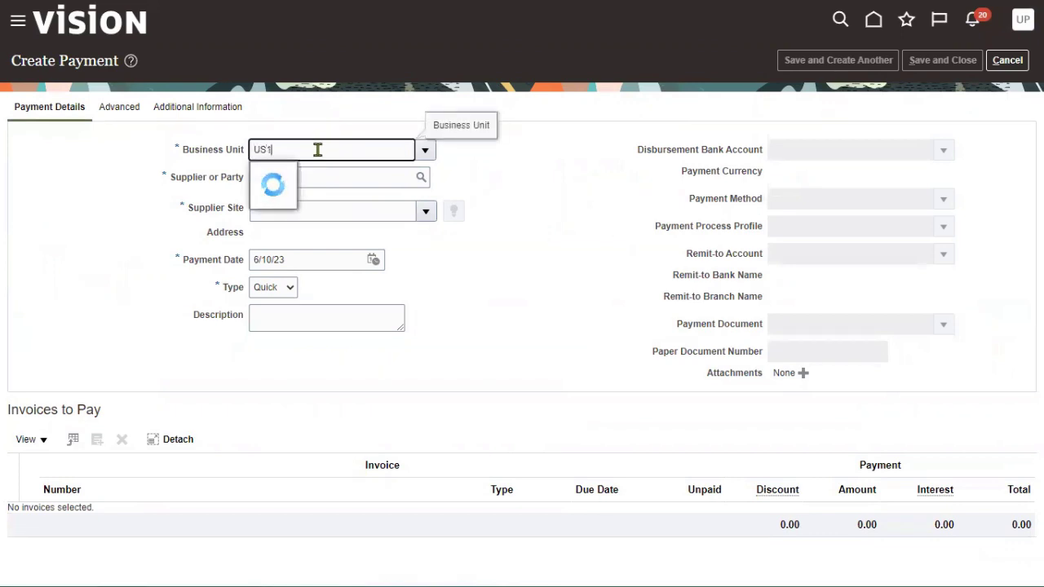
click(317, 172)
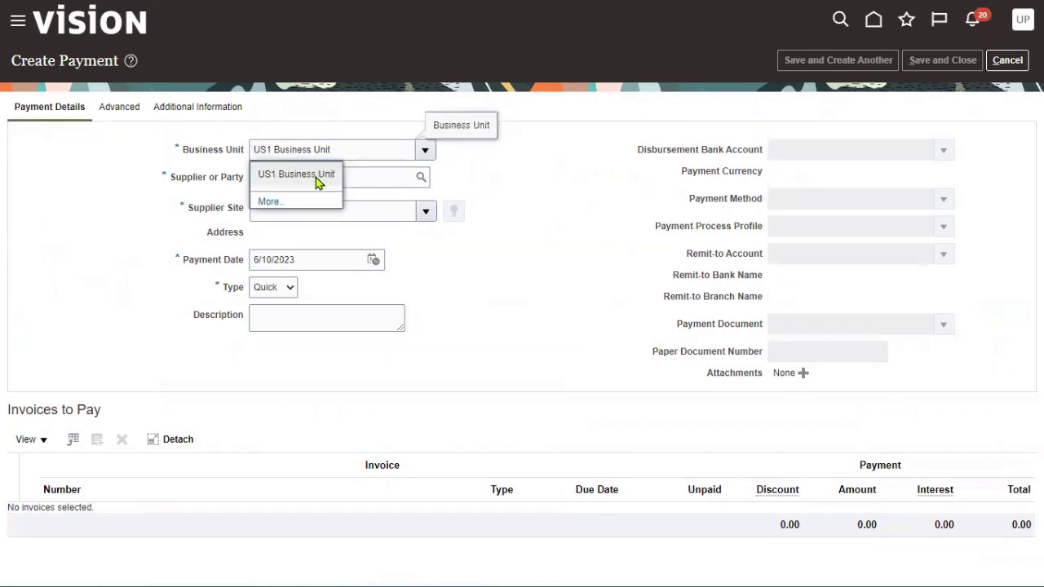
Search for suppliers matching ADVA, select Advanced Corp as the payment's supplier, and dismiss the recommended discount.
click(348, 176)
text(ADVA)
key(Tab)
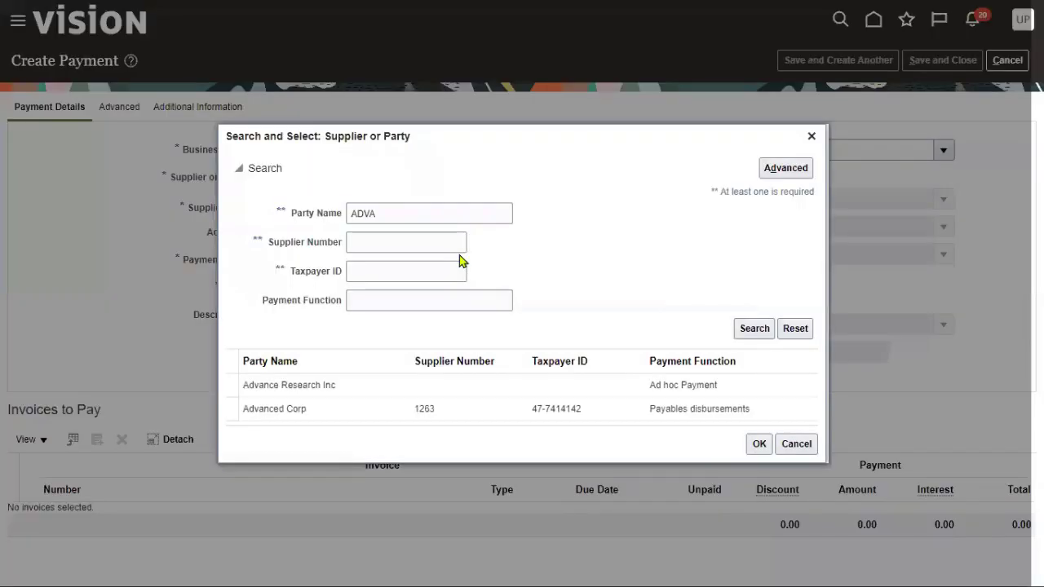
click(417, 413)
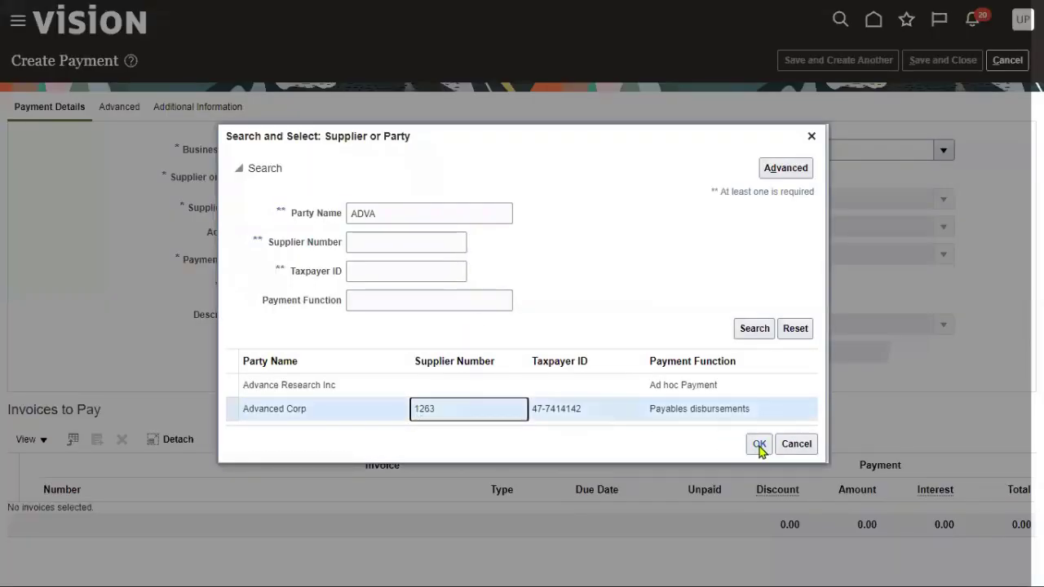
click(760, 445)
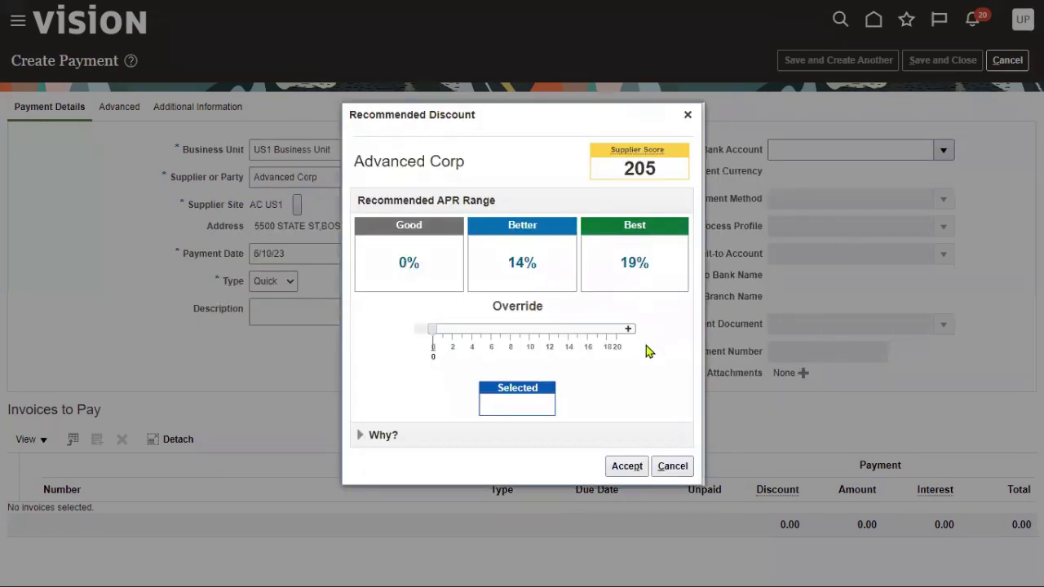
click(672, 466)
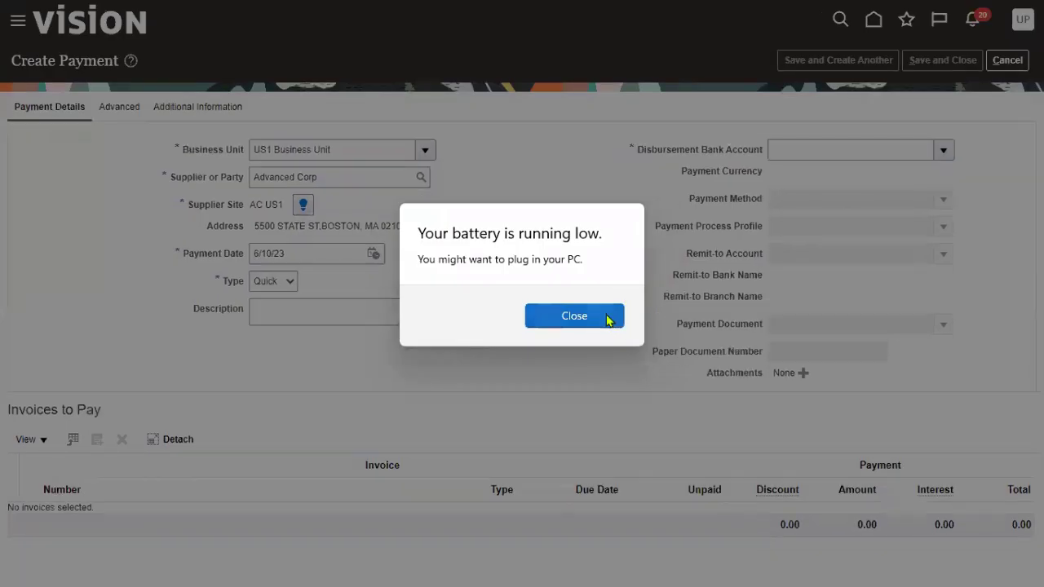
click(611, 319)
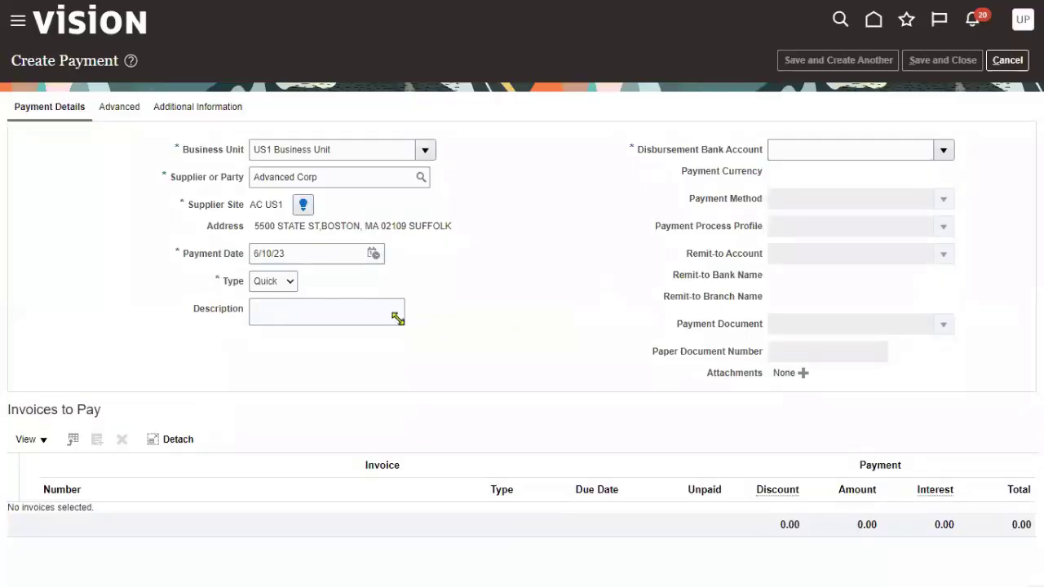
Set the payment's disbursement bank account to the BofA account and its payment method to Check.
click(944, 150)
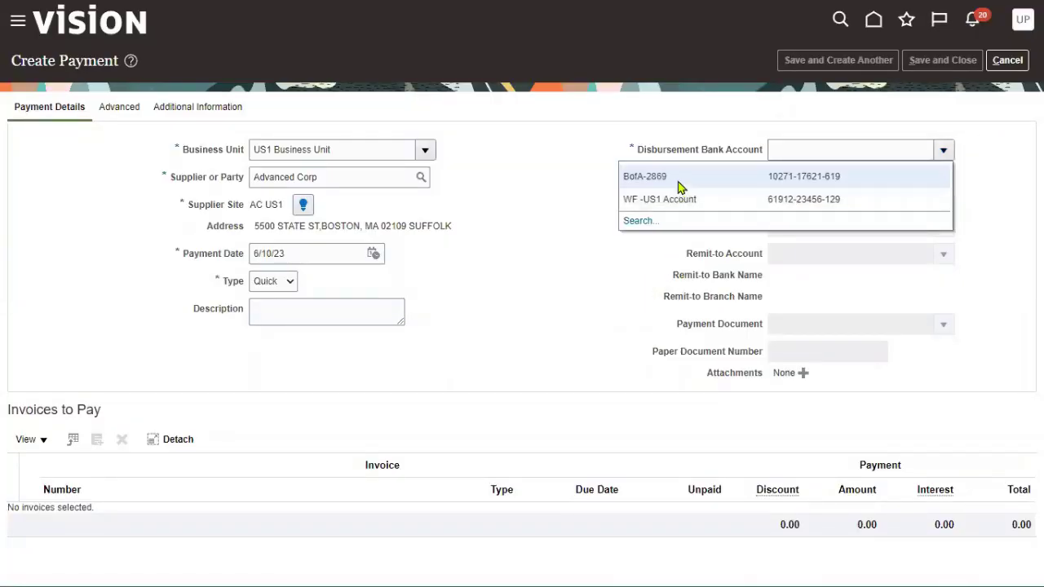
click(680, 178)
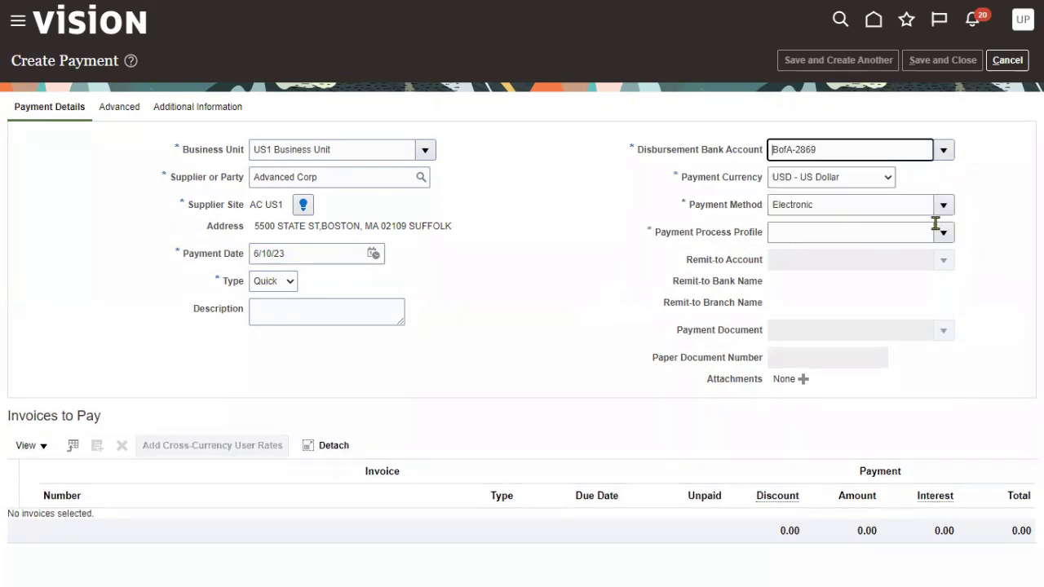
click(919, 320)
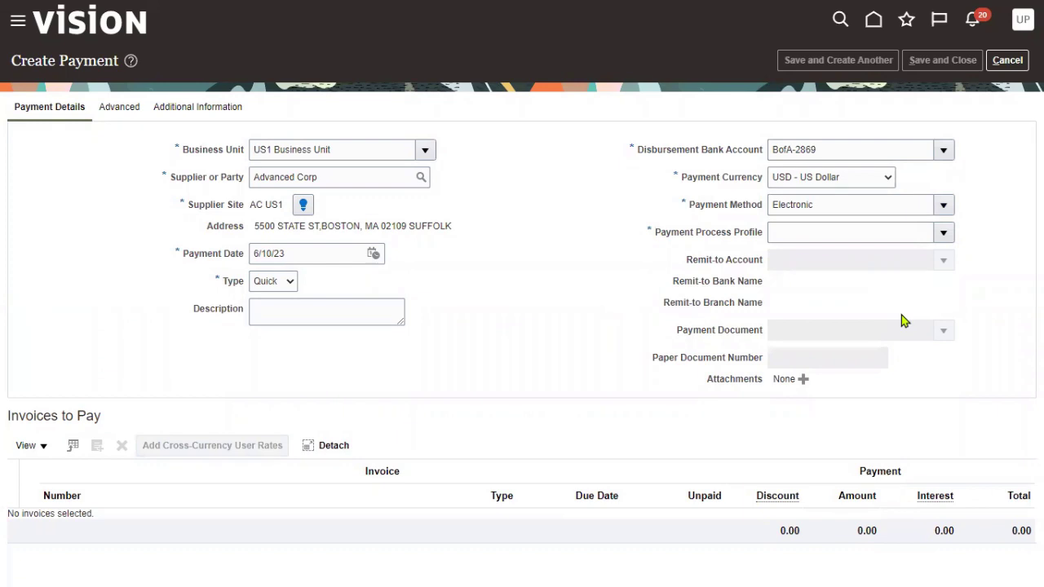
click(944, 205)
click(823, 231)
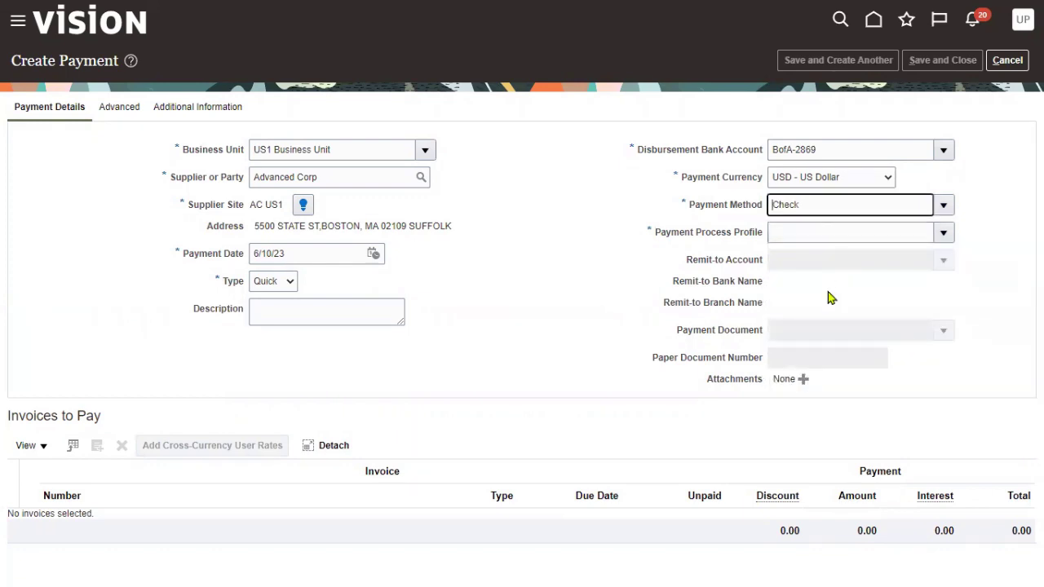
click(881, 297)
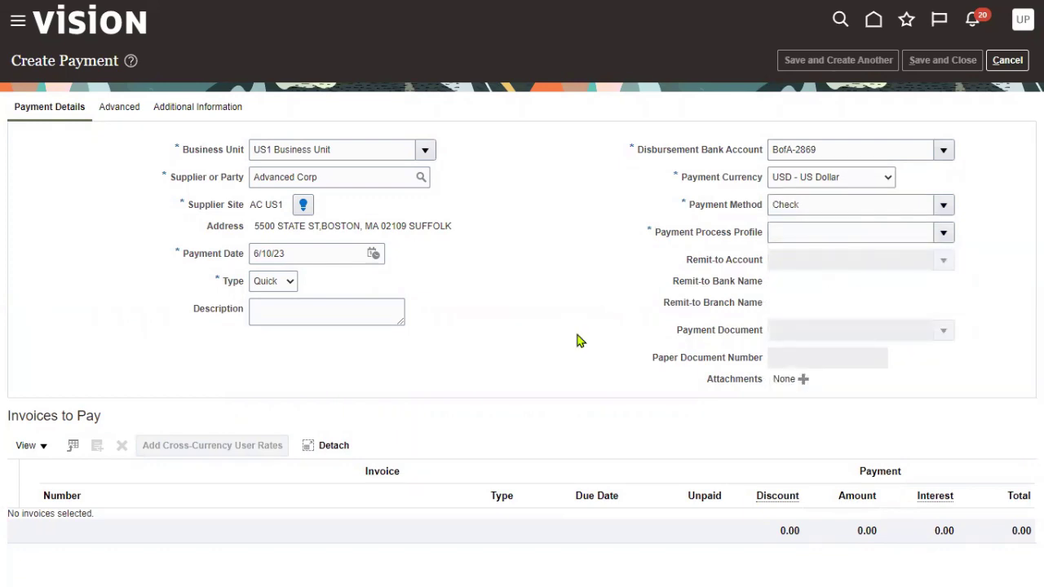
Set the payment process profile to Standard Check and the payment document to Check Stock A.
drag(949, 349, 939, 422)
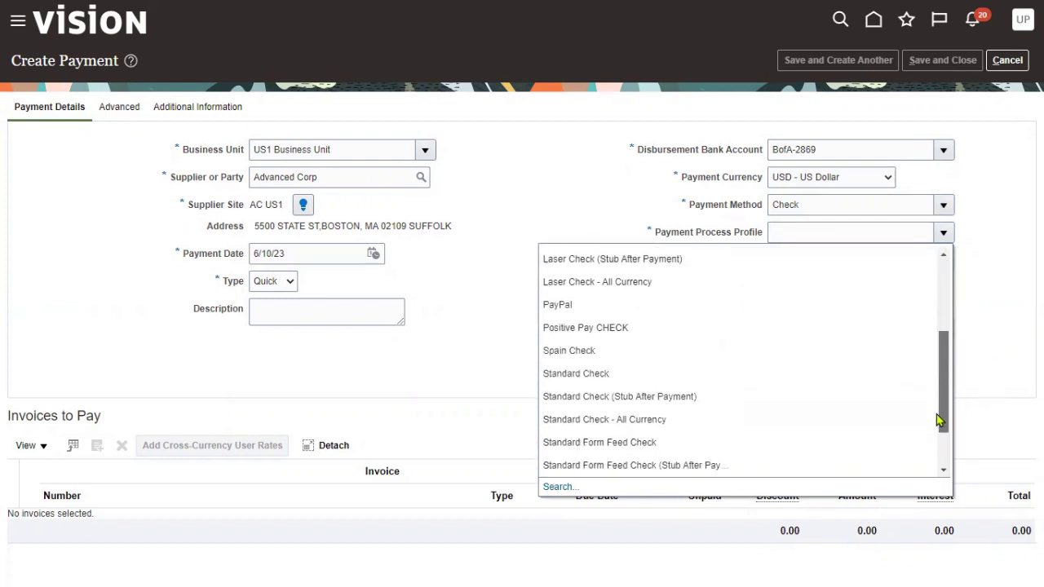
click(665, 375)
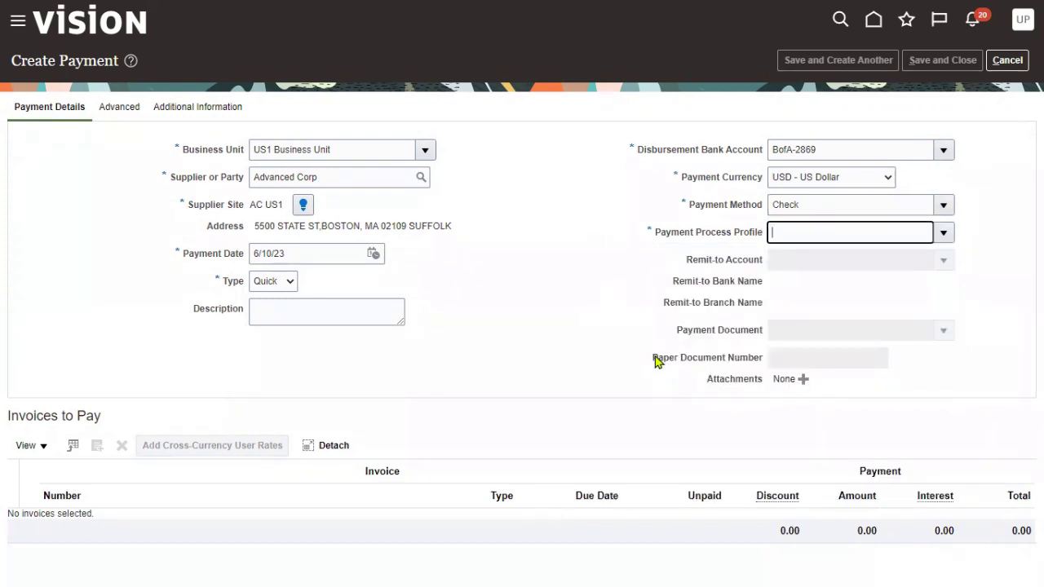
click(944, 331)
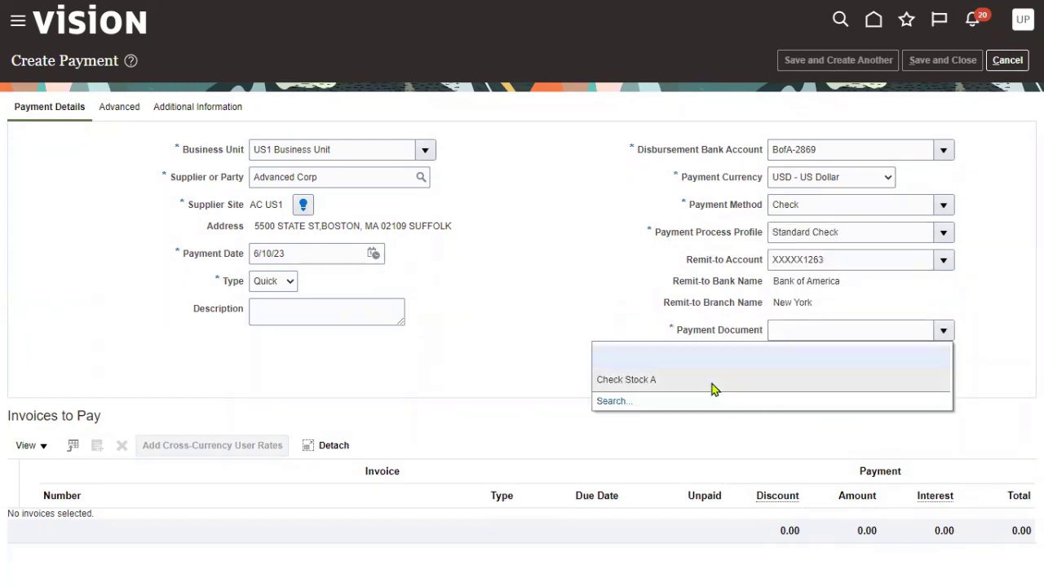
click(711, 388)
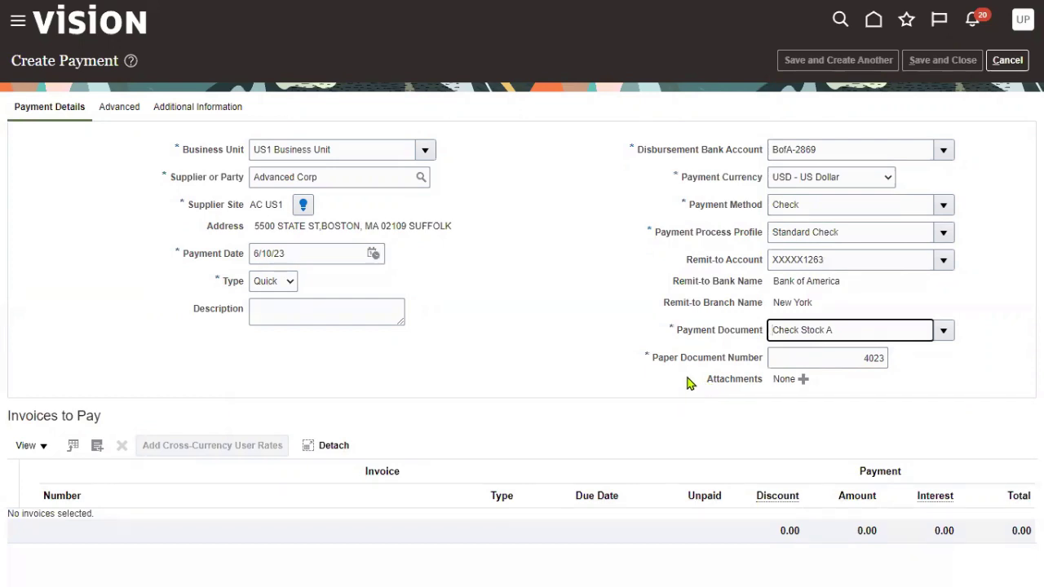
Add invoice Q2 to the invoices to pay, save and close the payment, and acknowledge the confirmation.
click(97, 446)
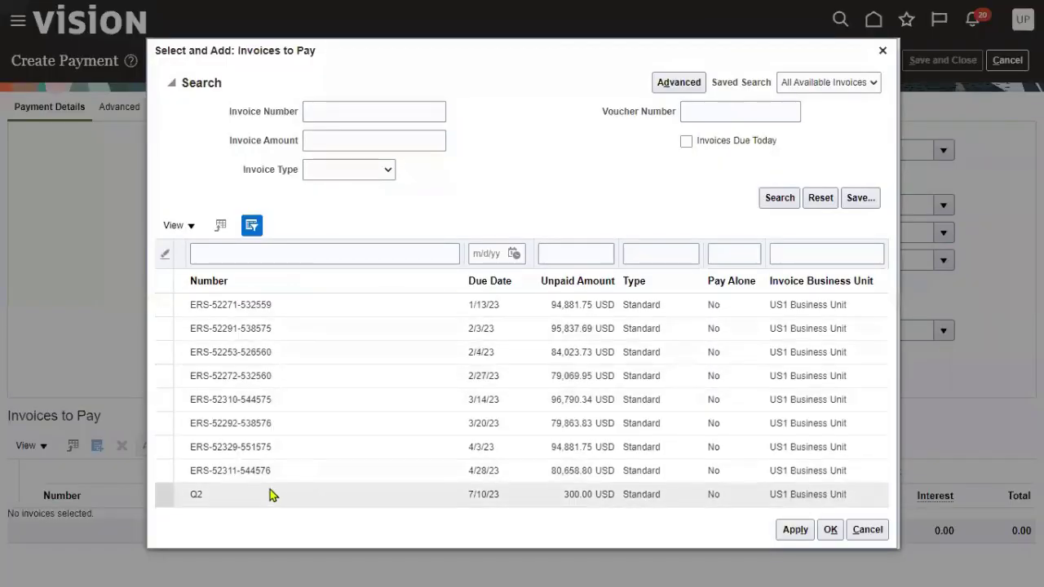
click(795, 531)
click(829, 530)
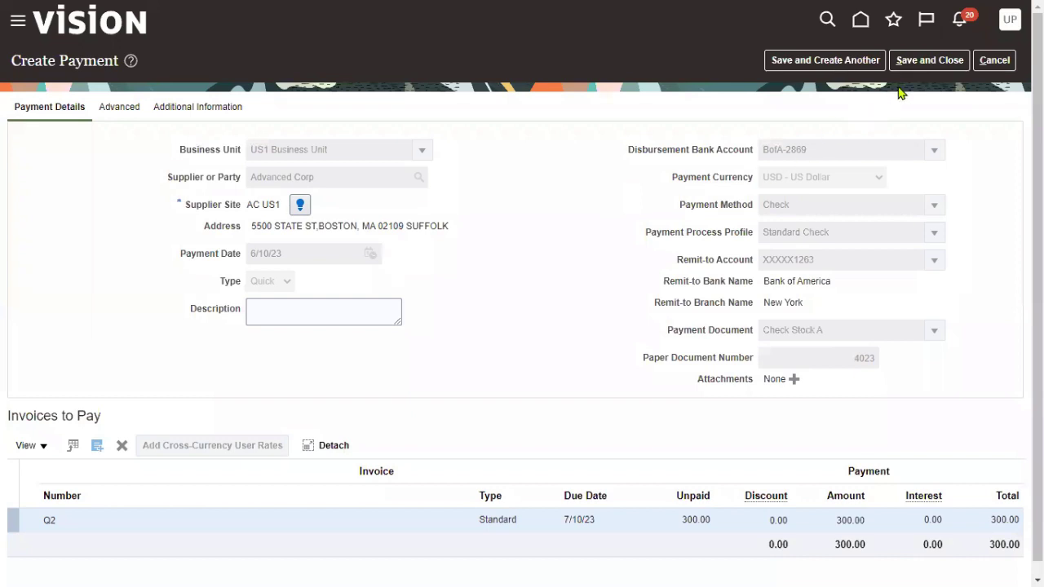
click(922, 65)
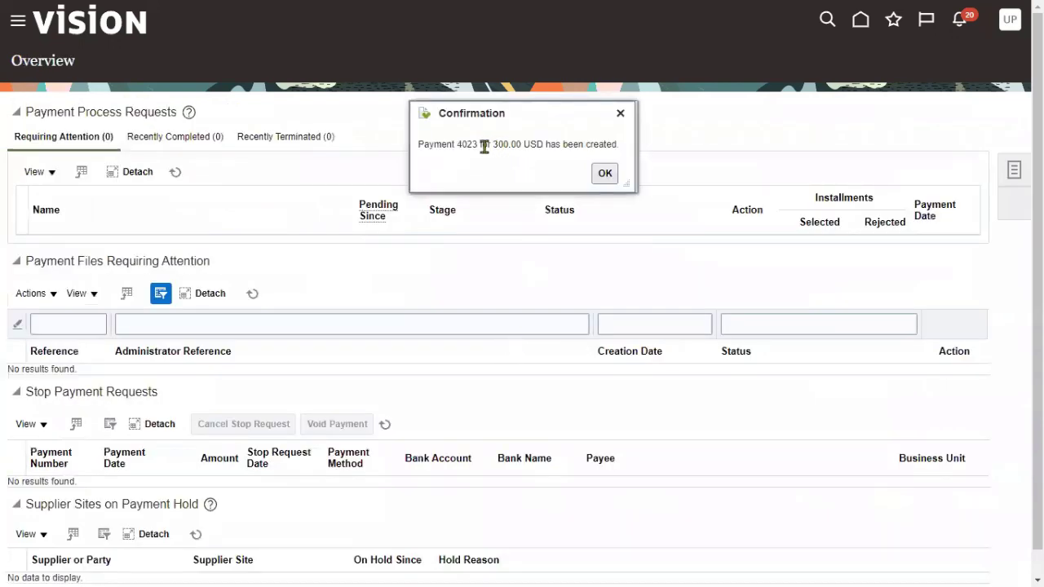
drag(459, 146, 479, 145)
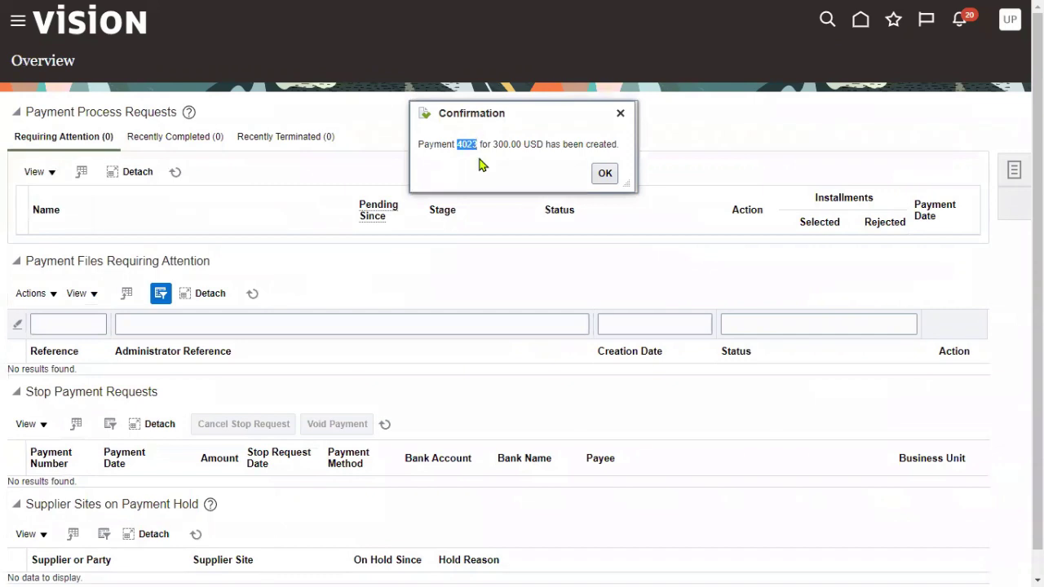
click(604, 175)
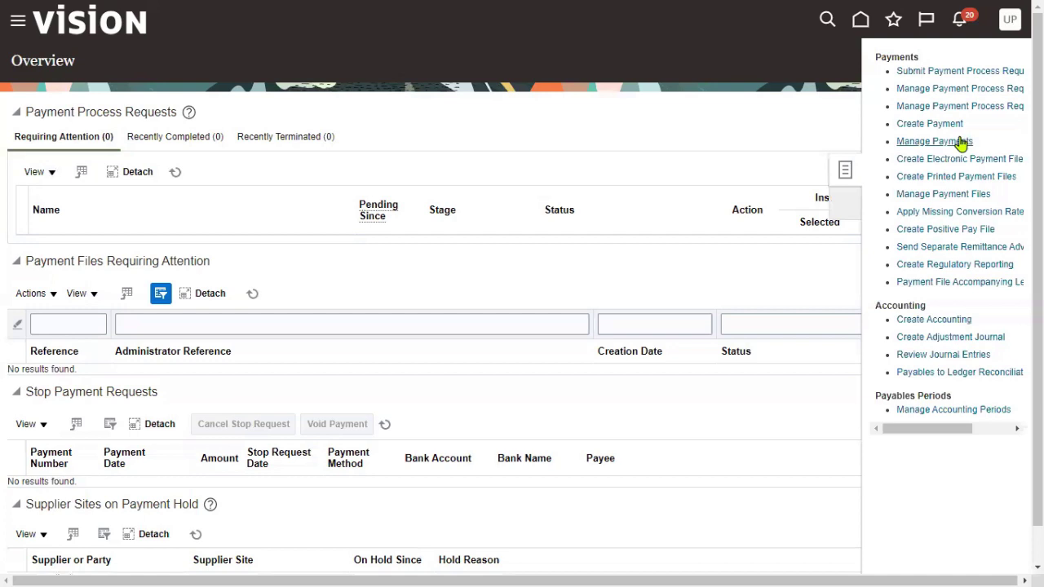
Search for payment number 4023 in Manage Payments and open the payment.
click(959, 140)
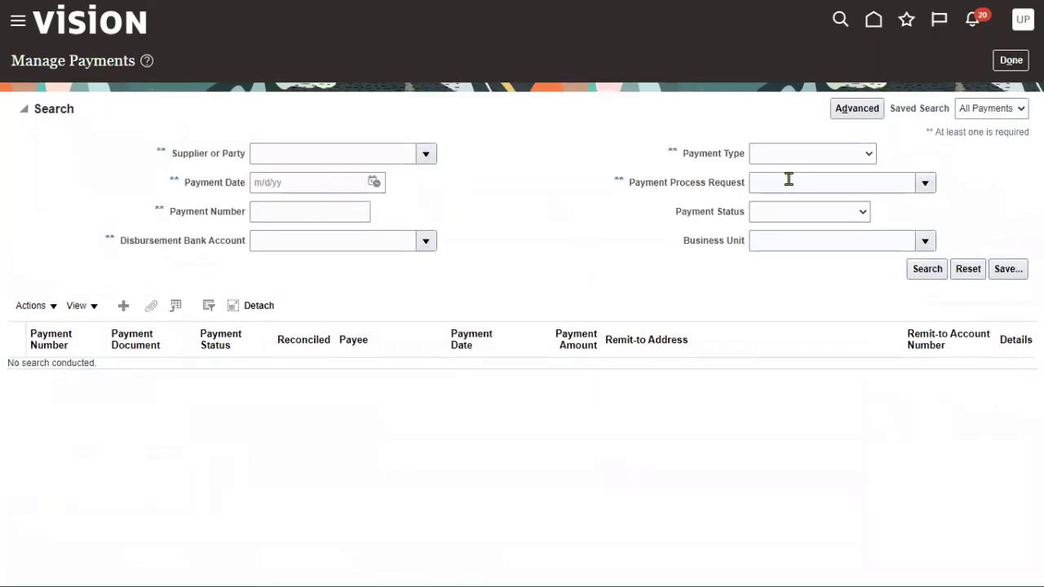
click(314, 212)
text(4)
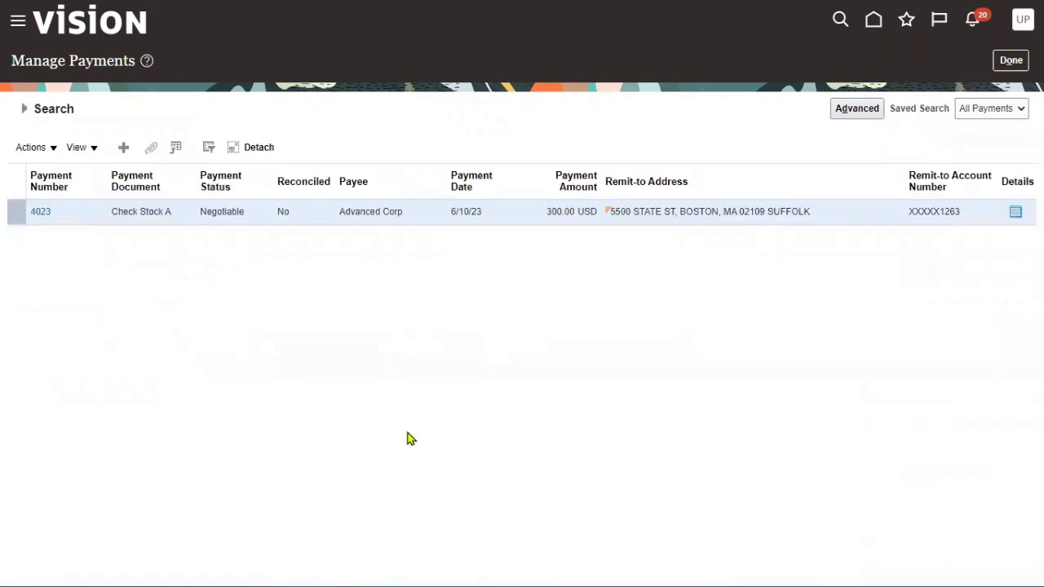
click(40, 213)
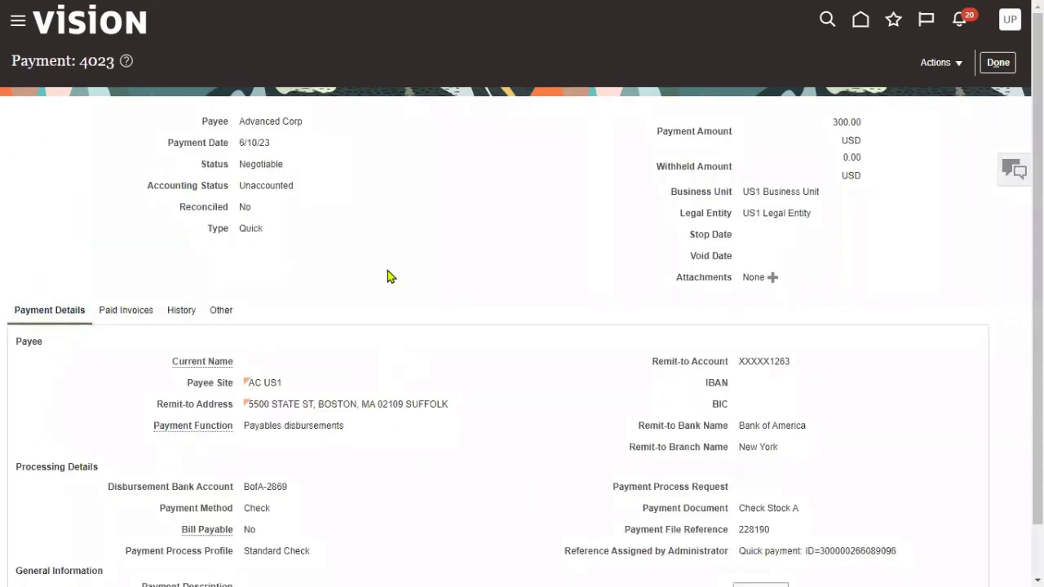
Post payment 4023 to the ledger, review its accounting lines, and close the payment and Manage Payments.
click(947, 63)
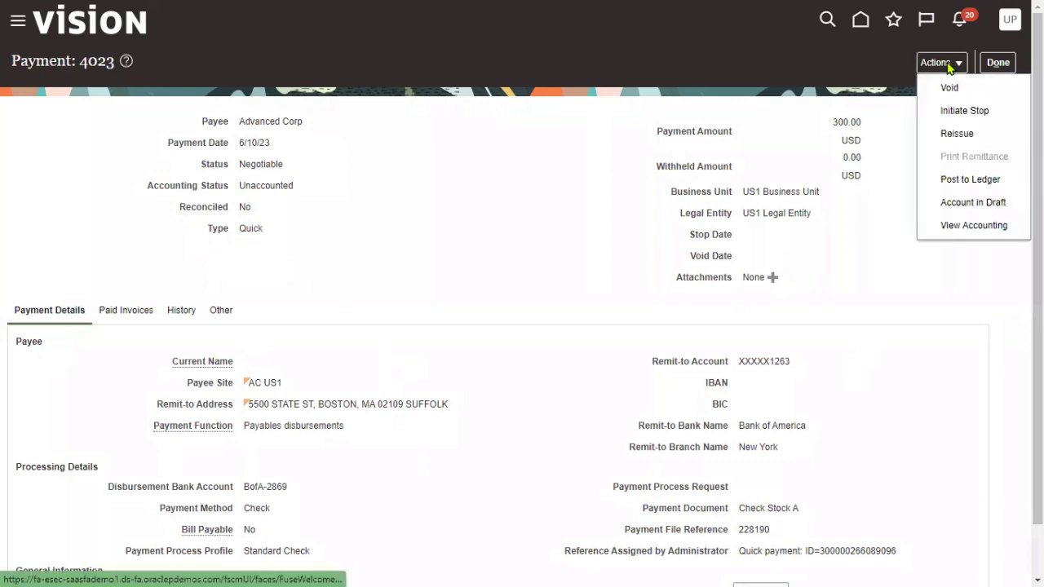
click(968, 181)
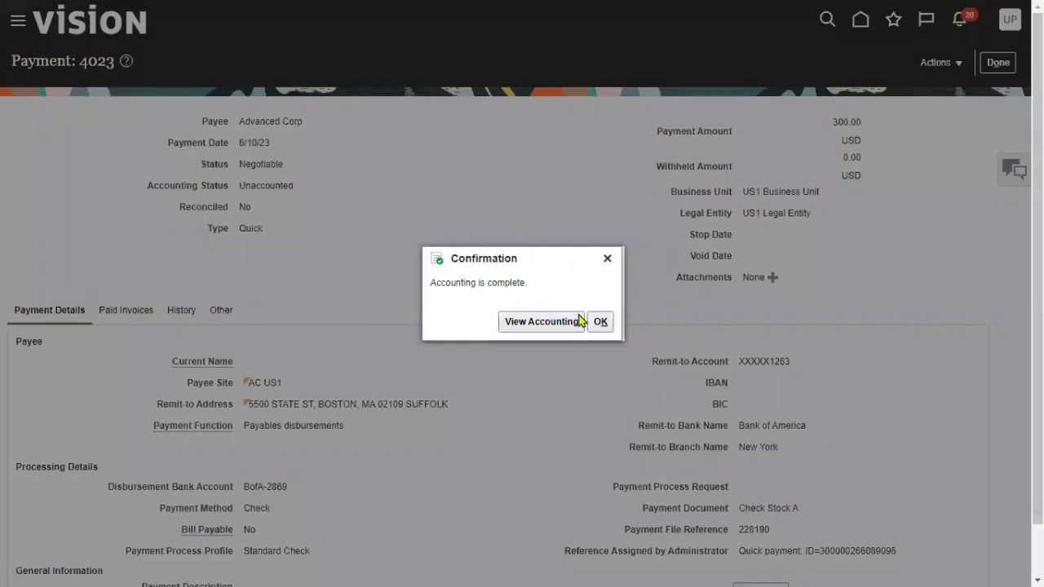
click(562, 330)
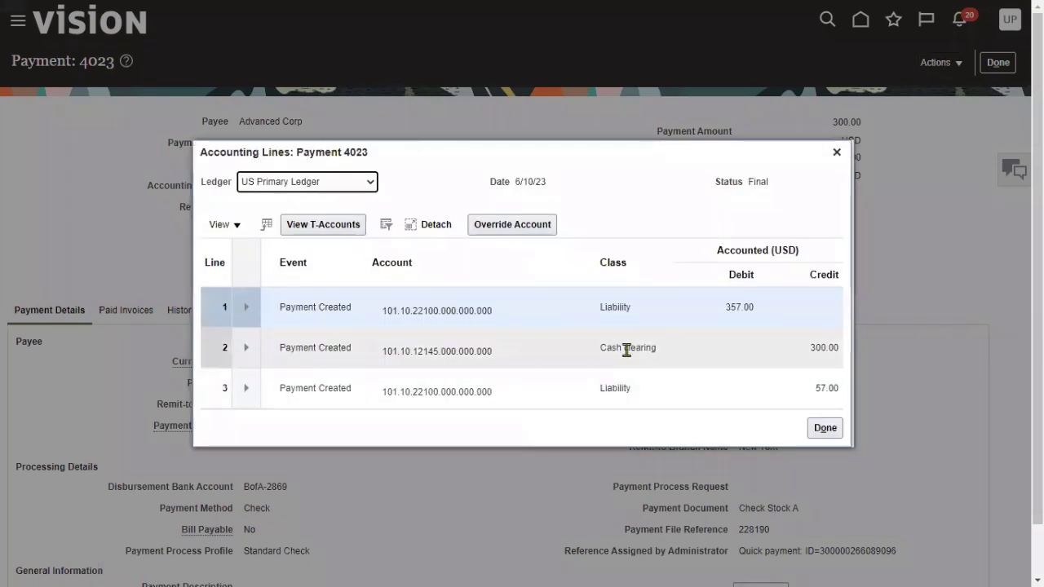
click(828, 429)
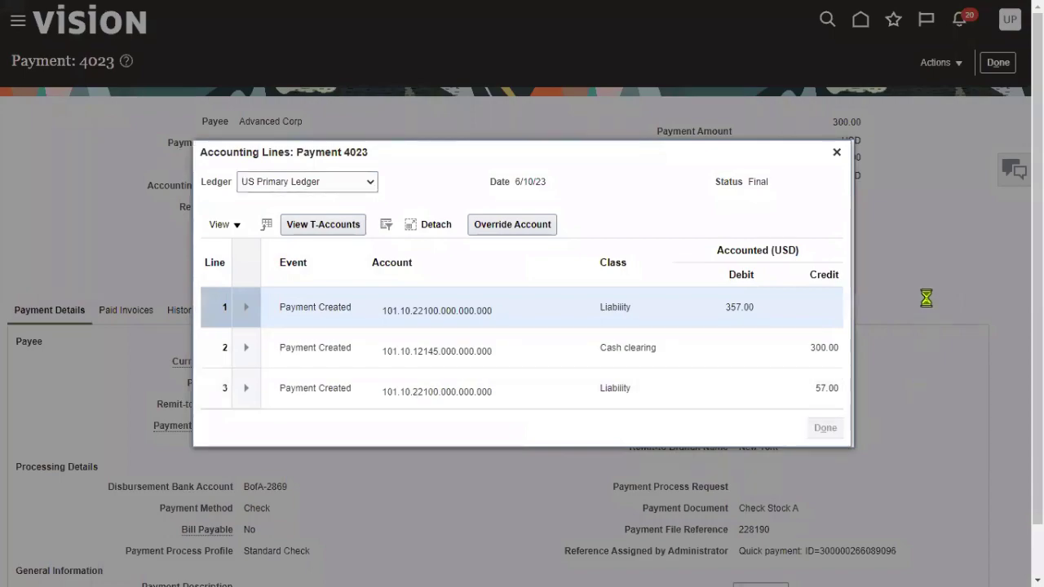
click(998, 64)
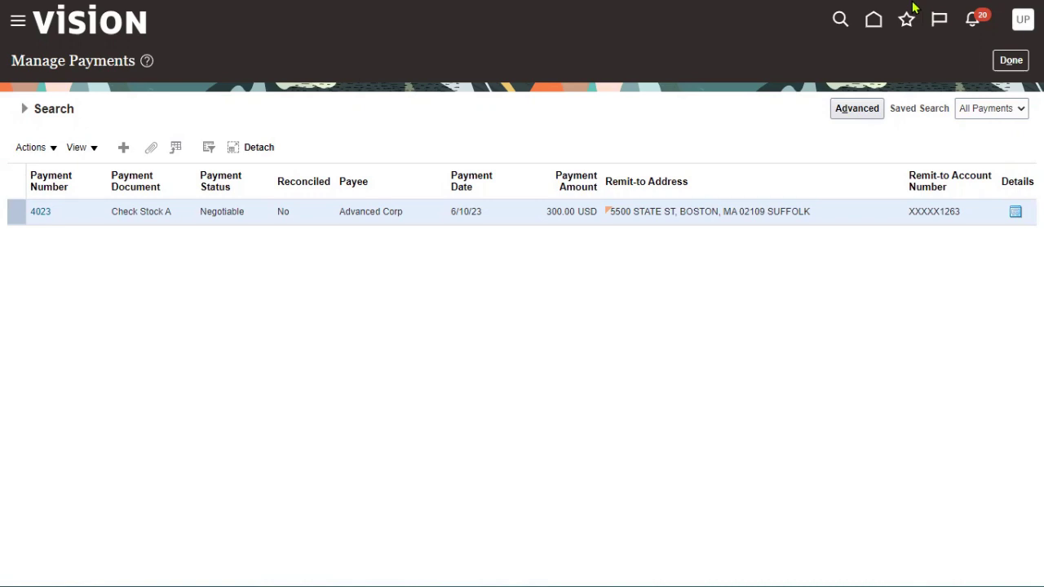
click(1011, 61)
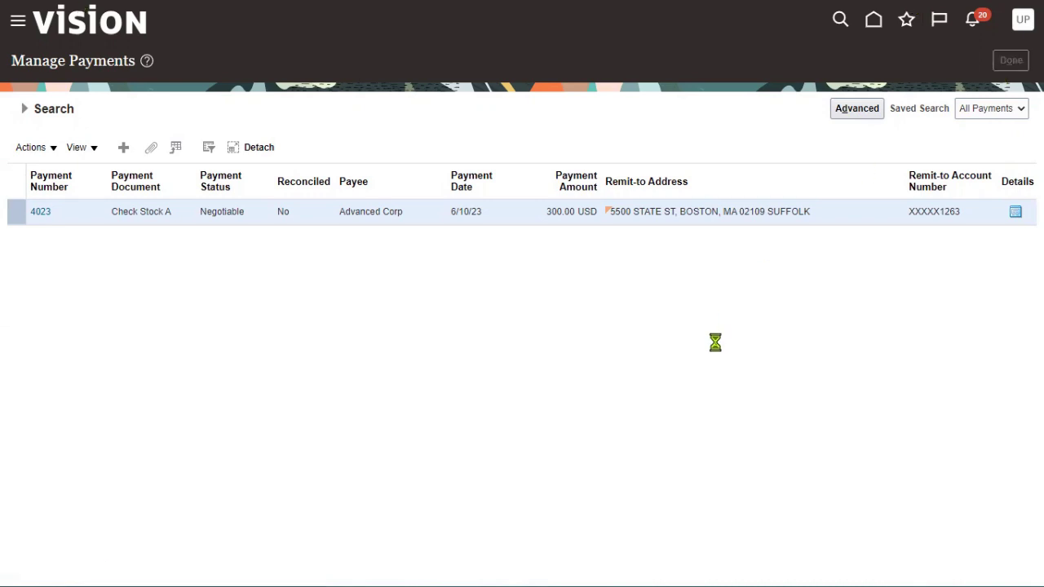